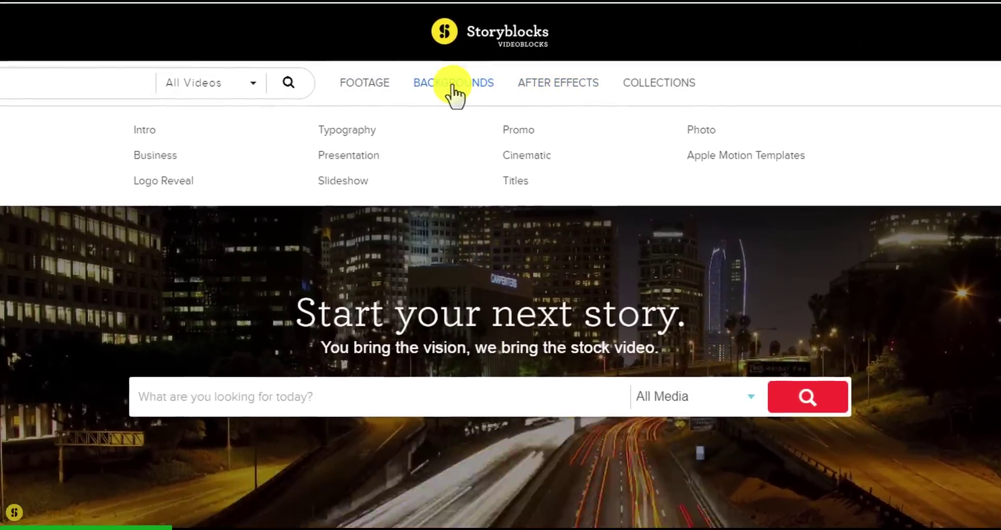
Import Vector_City.psd as a Composition with Editable Layer Styles kept on
{"action": "mouse_move", "coordinate": [461, 79]}
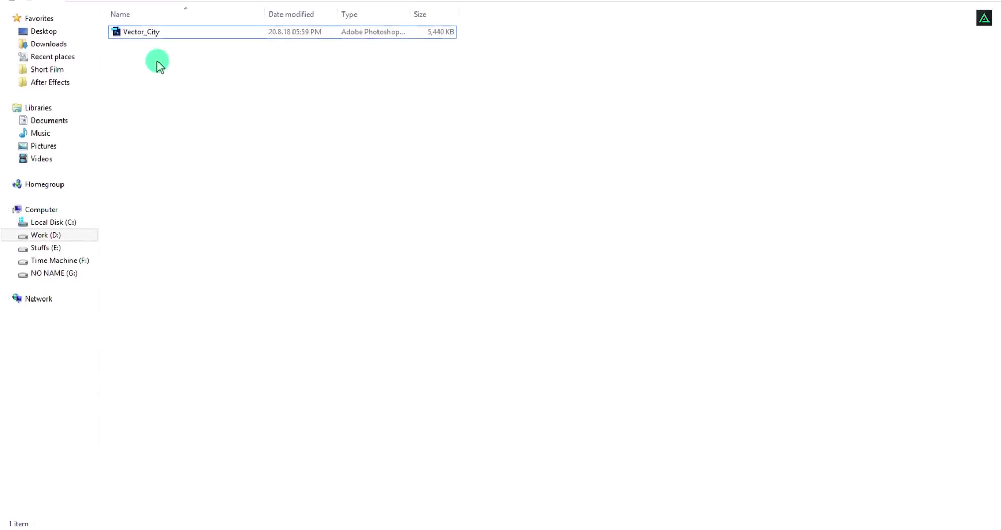
{"action": "left_click_drag", "start_coordinate": [156, 33], "coordinate": [94, 193]}
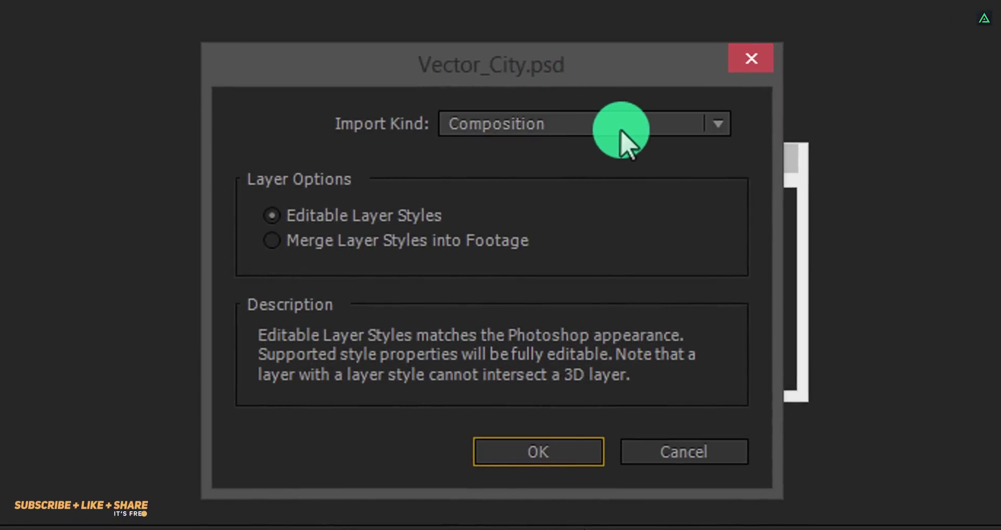
{"action": "left_click", "coordinate": [622, 130]}
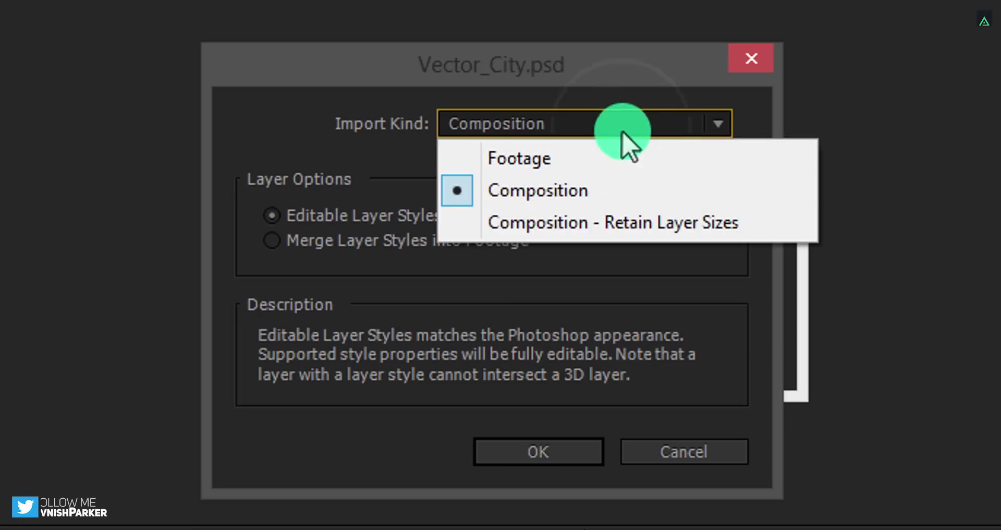
{"action": "left_click", "coordinate": [622, 192]}
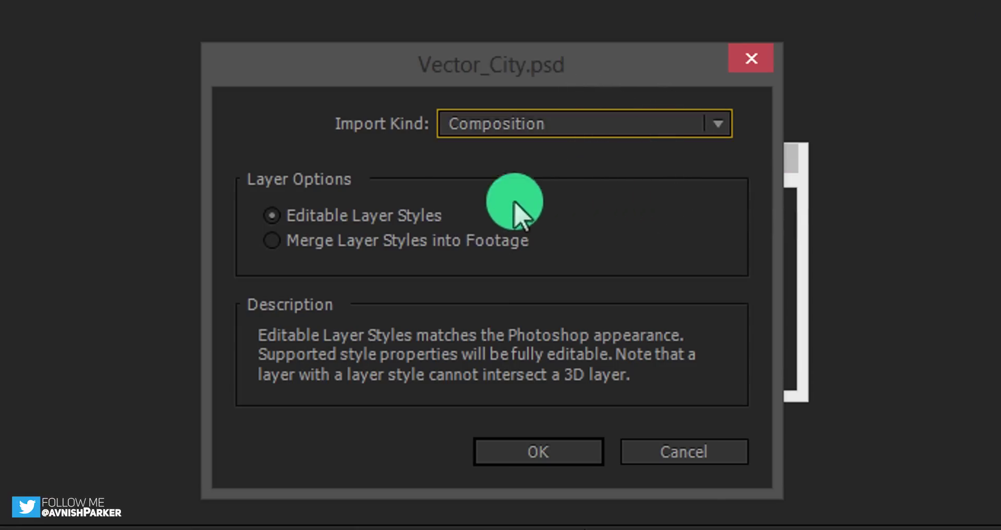
{"action": "left_click", "coordinate": [358, 221]}
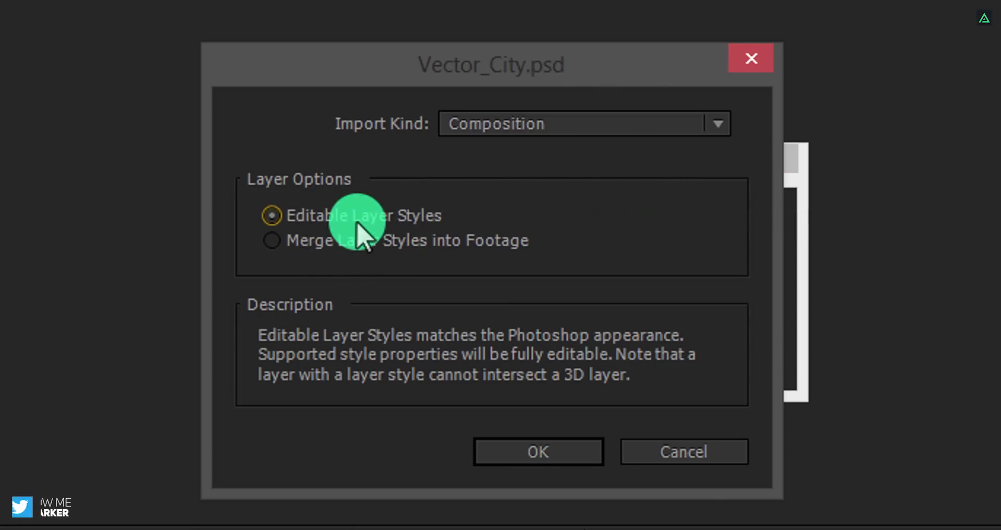
{"action": "left_click", "coordinate": [530, 453]}
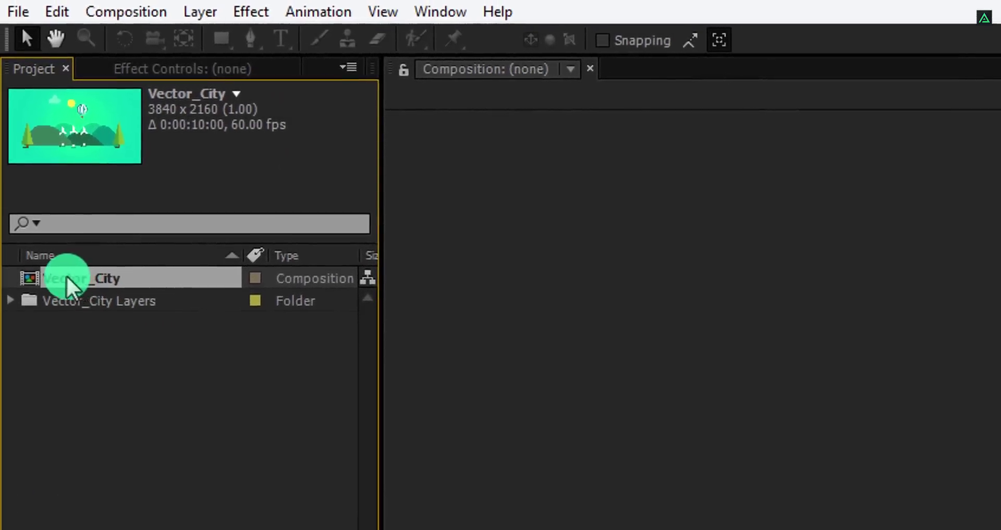
Open the Vector_City comp and confirm its settings stay at 3840×2160, 60 fps
{"action": "double_click", "coordinate": [67, 279]}
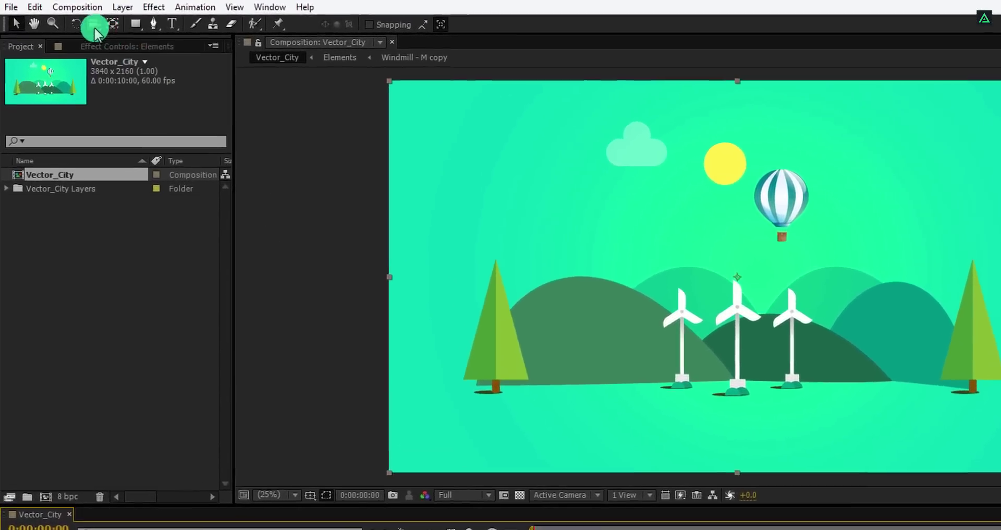
{"action": "left_click", "coordinate": [77, 6]}
{"action": "left_click", "coordinate": [100, 44]}
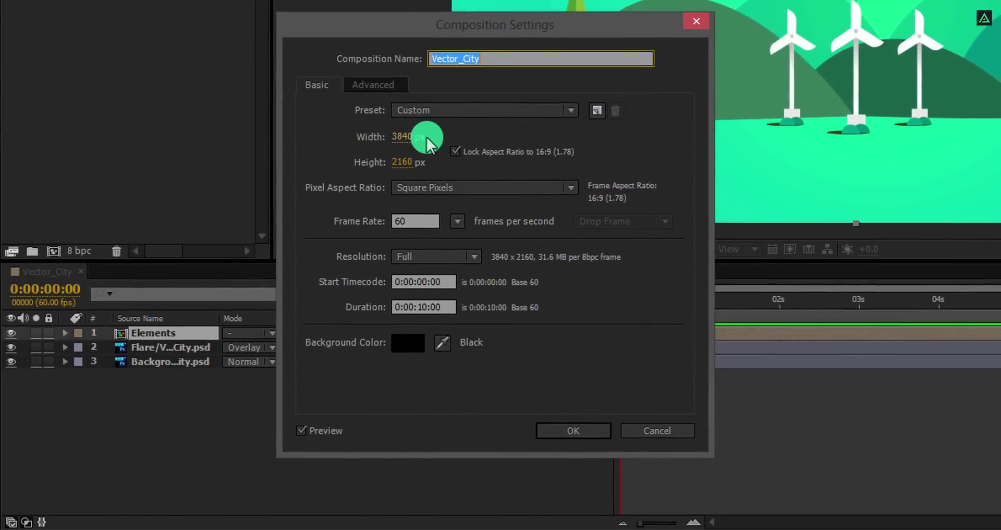
{"action": "left_click", "coordinate": [457, 221]}
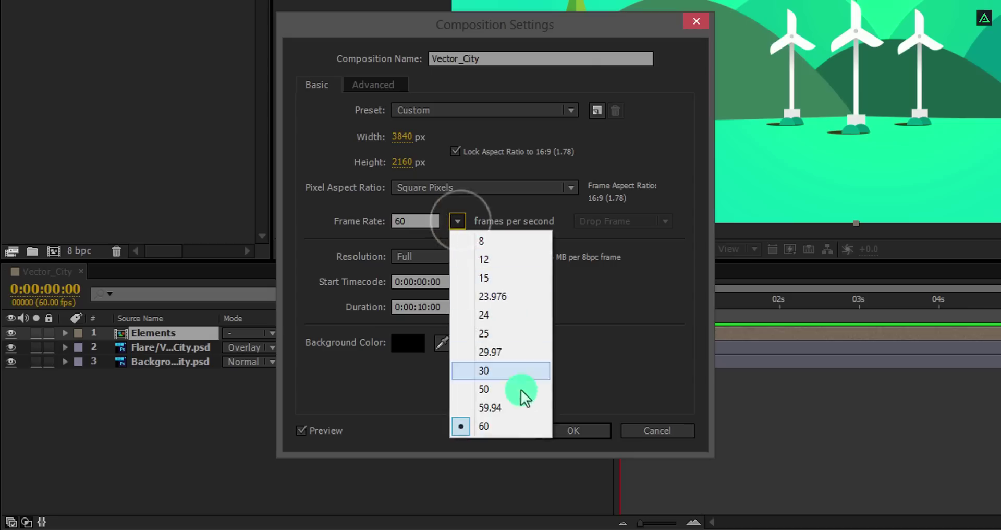
{"action": "left_click", "coordinate": [510, 423]}
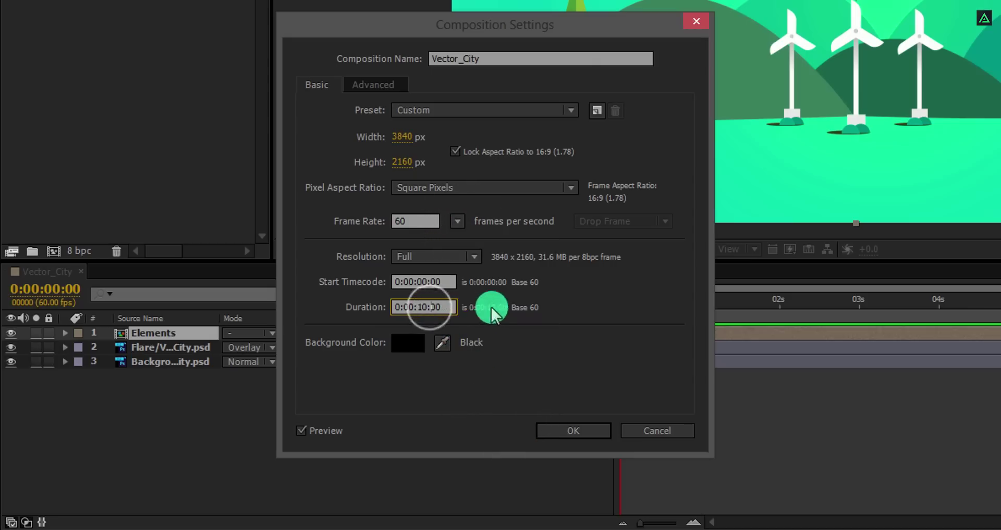
{"action": "left_click", "coordinate": [574, 429]}
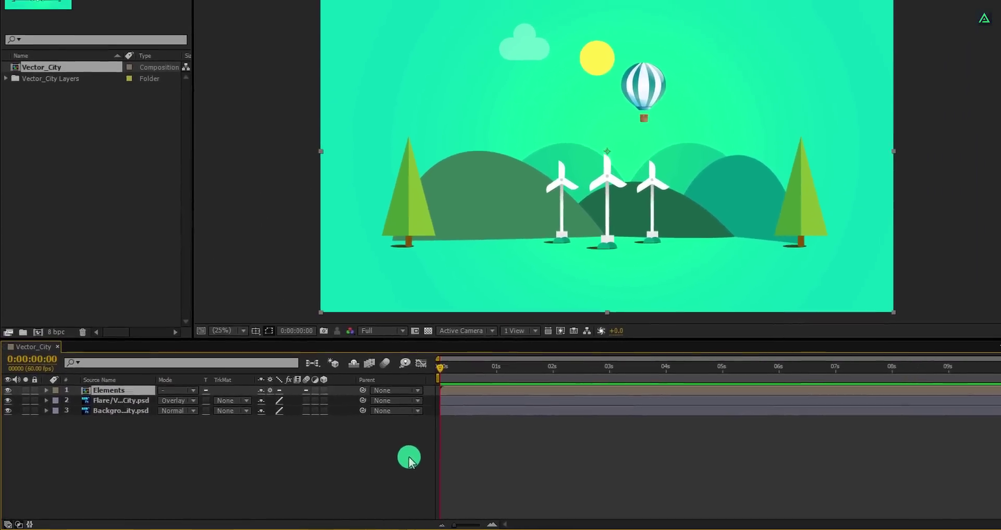
{"action": "left_click", "coordinate": [100, 402]}
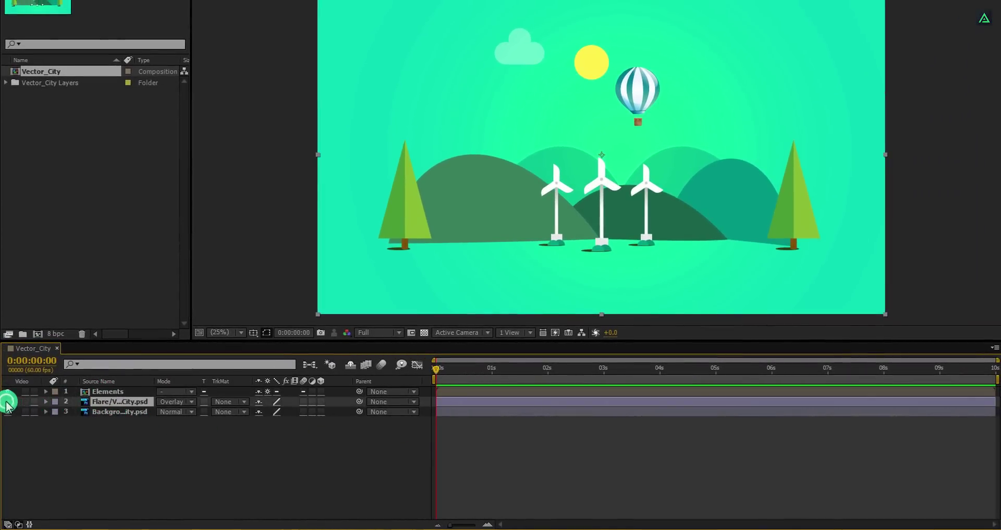
{"action": "left_click", "coordinate": [7, 402]}
{"action": "left_click", "coordinate": [6, 402]}
{"action": "left_click", "coordinate": [93, 393]}
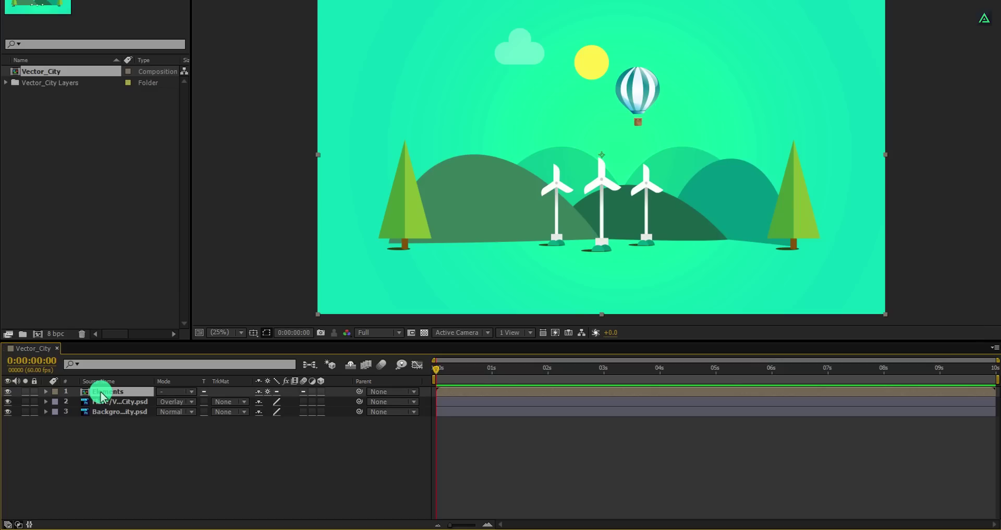
Open the Elements precomp, toggle the back and front mountain layers to inspect them, and select Balloon
{"action": "double_click", "coordinate": [137, 388]}
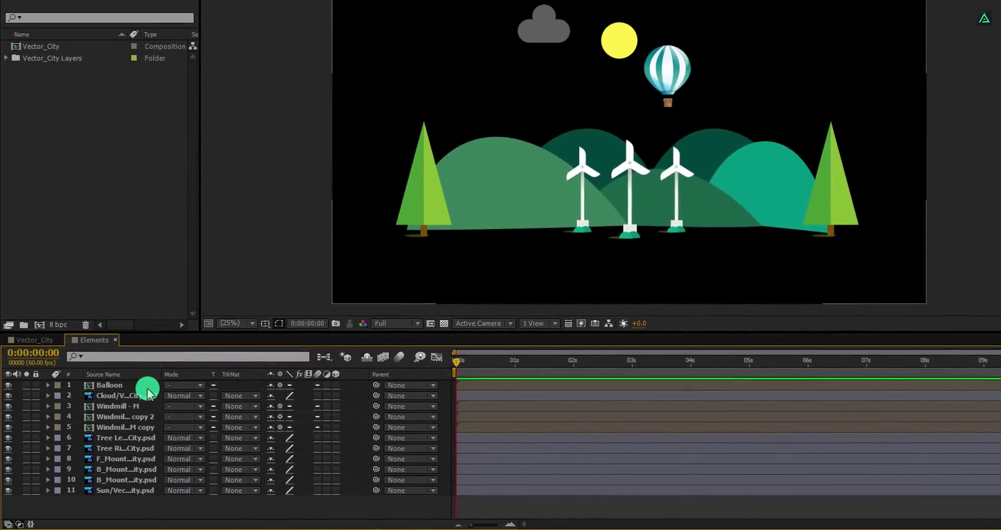
{"action": "left_click", "coordinate": [127, 480]}
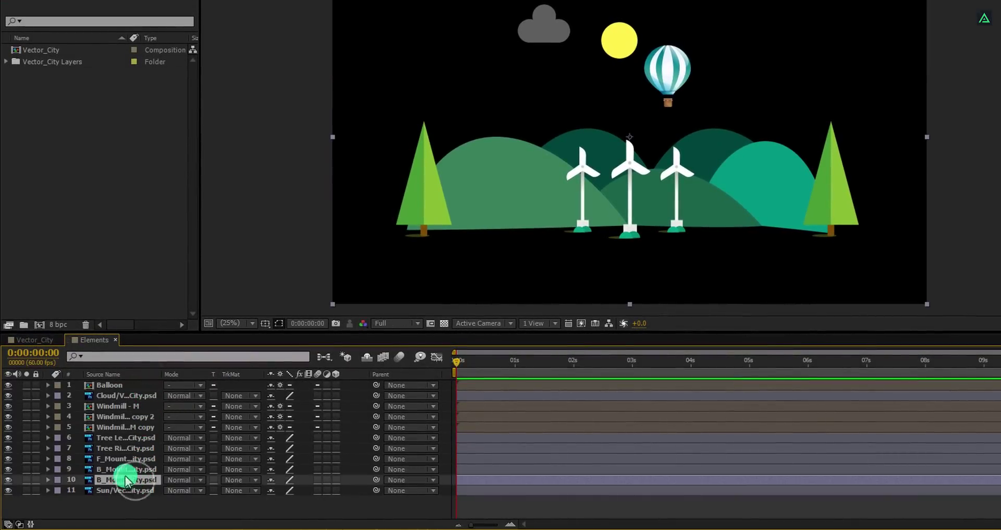
{"action": "left_click", "coordinate": [9, 480]}
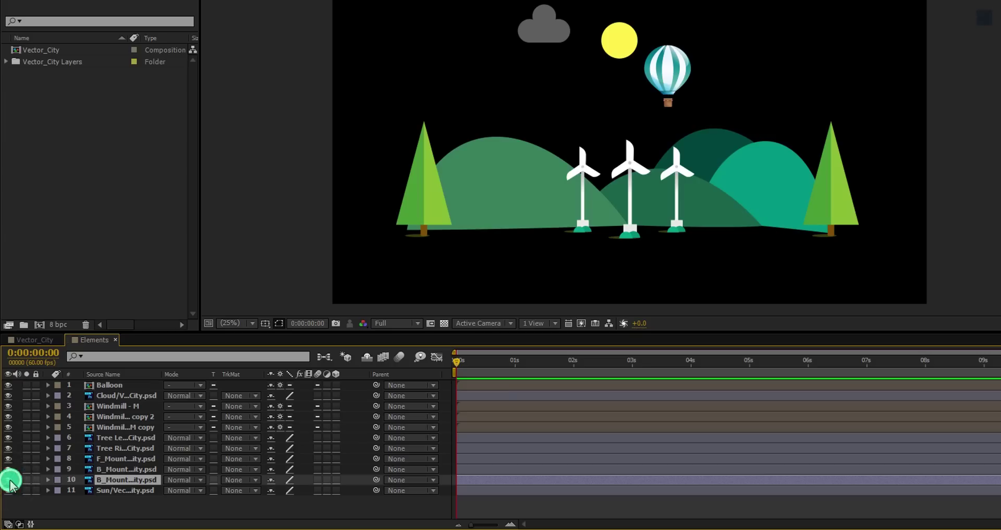
{"action": "left_click", "coordinate": [9, 480]}
{"action": "left_click", "coordinate": [9, 459]}
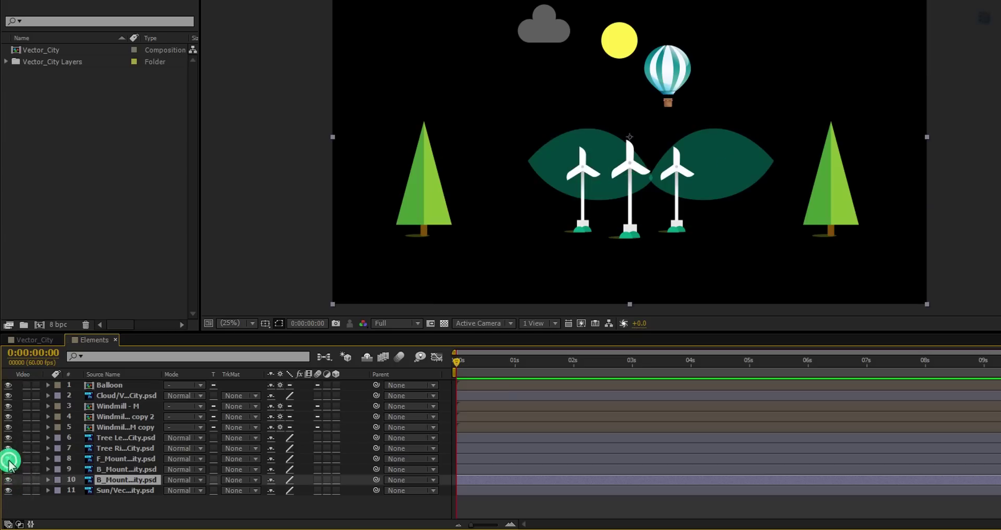
{"action": "left_click", "coordinate": [9, 459]}
{"action": "left_click", "coordinate": [9, 459]}
{"action": "left_click", "coordinate": [8, 459]}
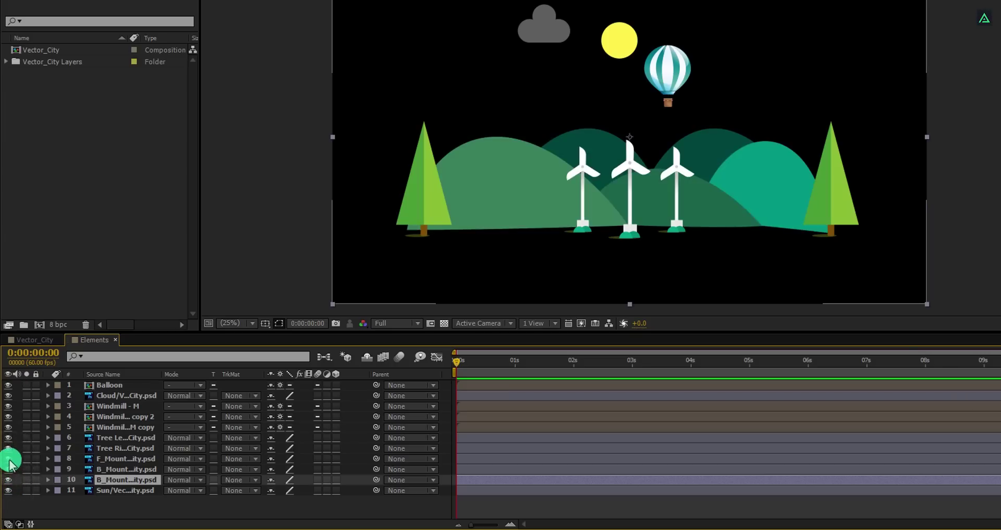
{"action": "left_click", "coordinate": [119, 387]}
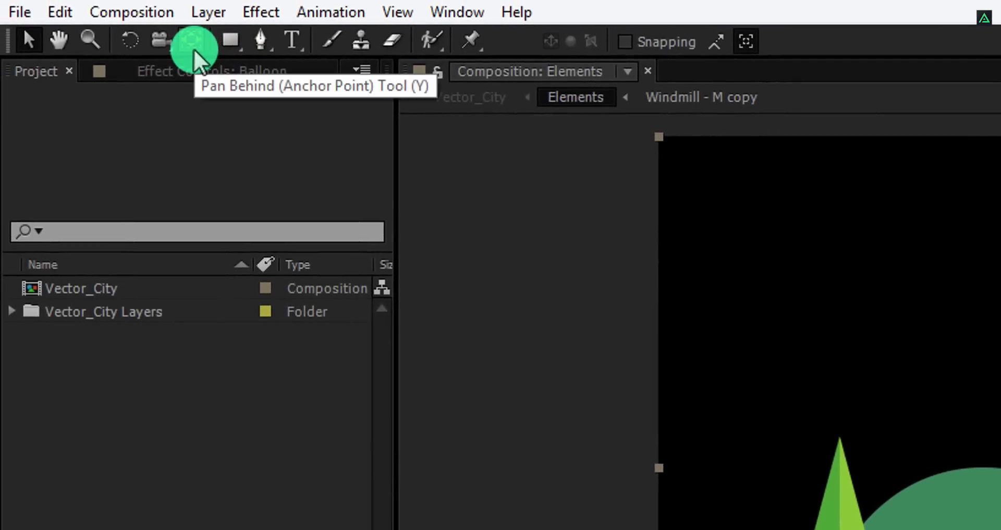
With the Pan Behind tool, reposition the anchor points of the cloud and windmill copy layers
{"action": "left_click", "coordinate": [192, 42]}
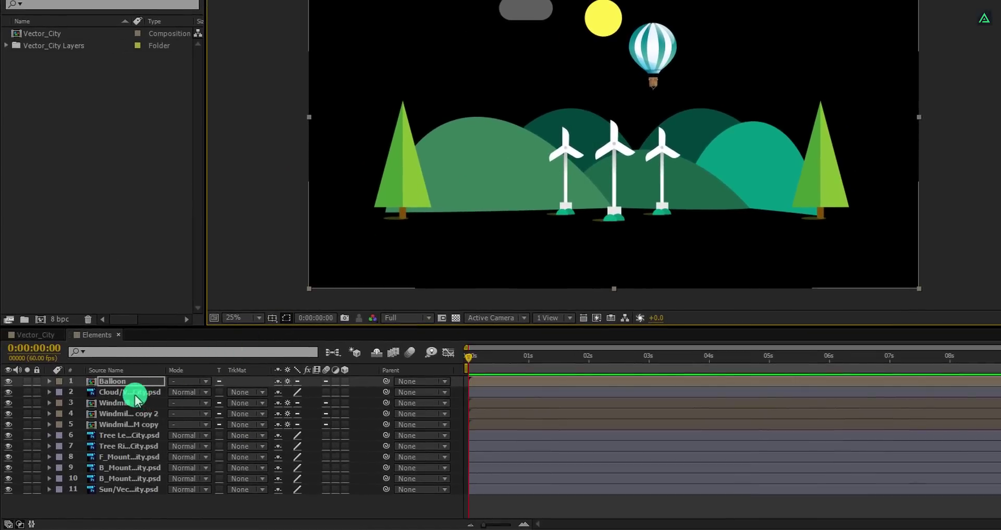
{"action": "left_click", "coordinate": [134, 393]}
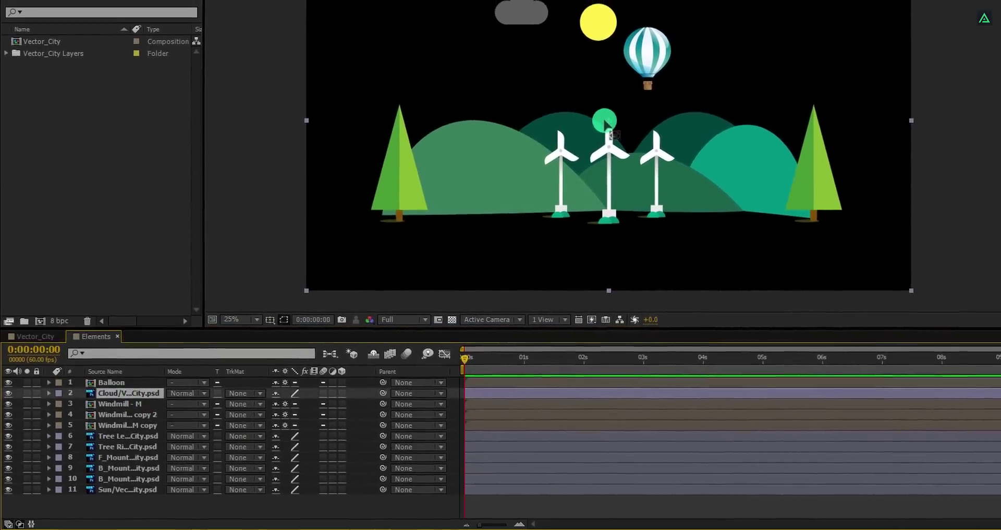
{"action": "left_click", "coordinate": [613, 118]}
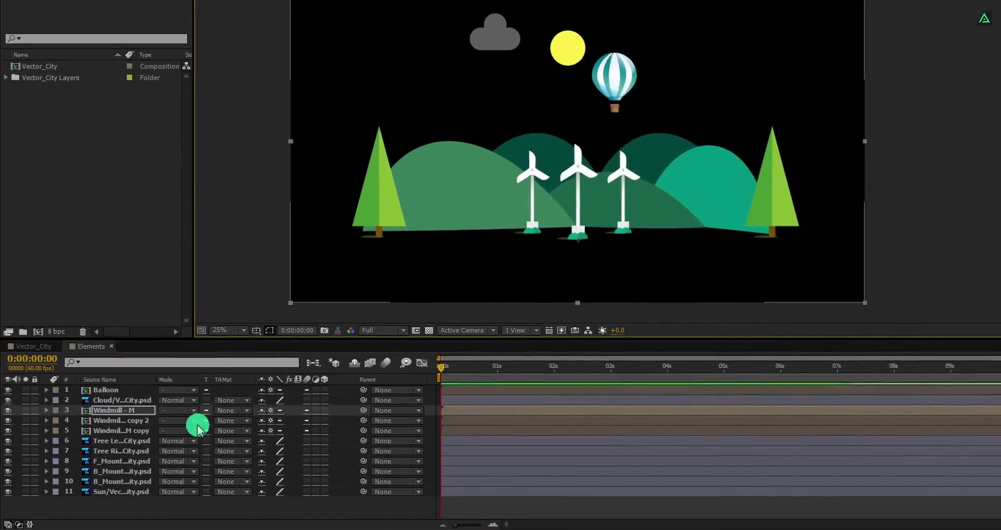
{"action": "left_click", "coordinate": [130, 420]}
{"action": "left_click", "coordinate": [579, 141]}
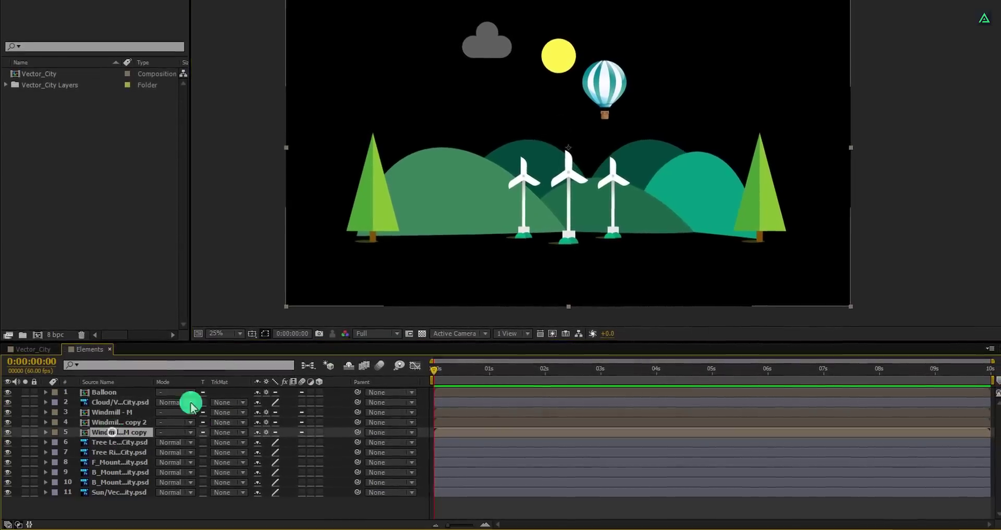
{"action": "left_click", "coordinate": [120, 432]}
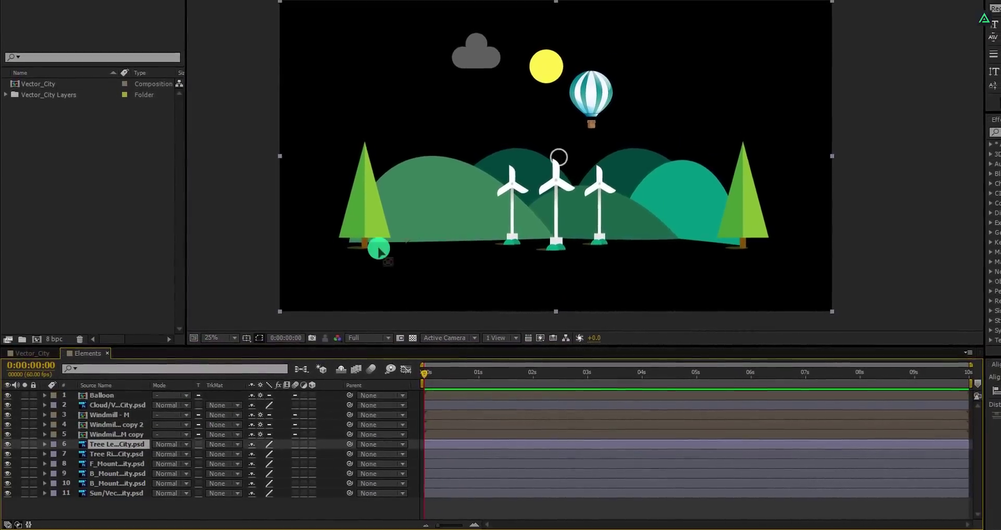
Move the anchor points of the tree, back mountain and sun layers, then select all element layers
{"action": "left_click", "coordinate": [114, 454]}
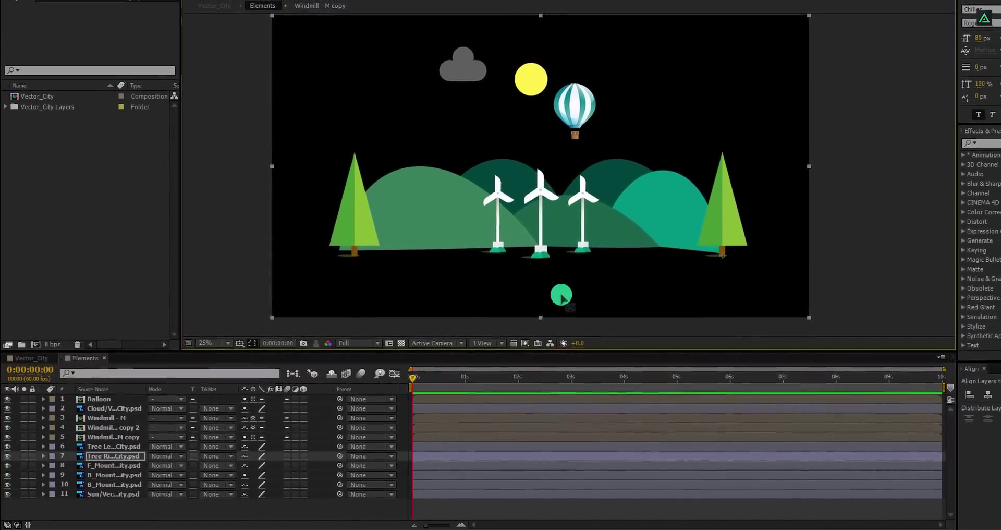
{"action": "left_click", "coordinate": [541, 172]}
{"action": "left_click", "coordinate": [96, 474]}
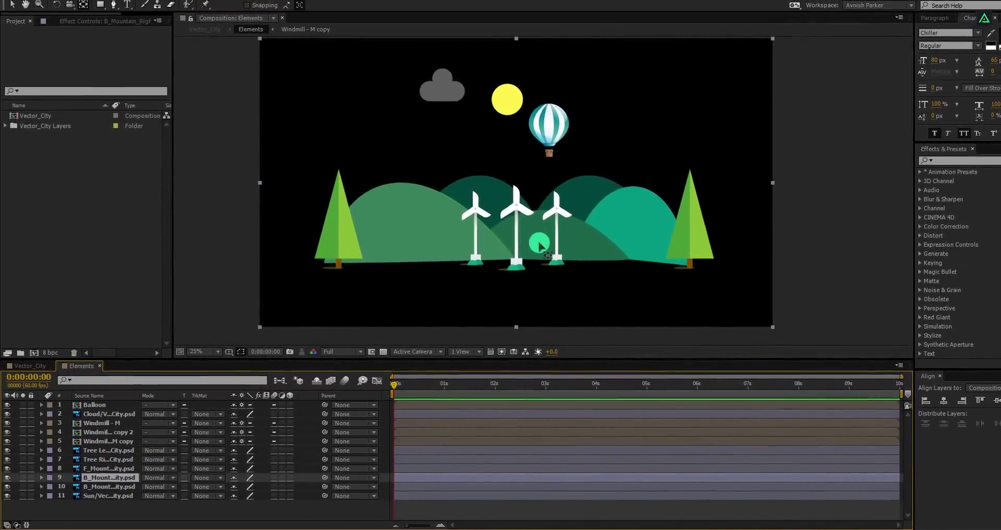
{"action": "left_click", "coordinate": [109, 487]}
{"action": "left_click", "coordinate": [98, 496]}
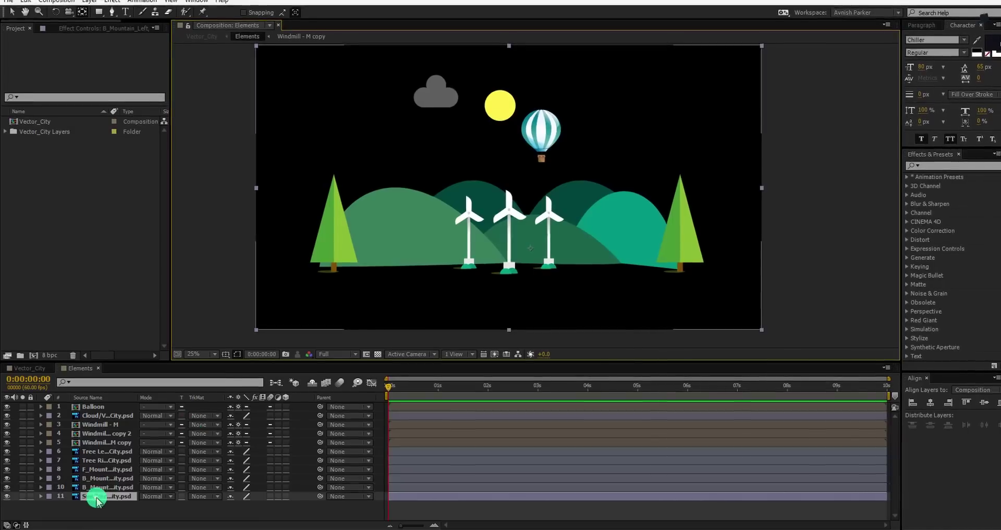
{"action": "left_click", "coordinate": [504, 177]}
{"action": "left_click_drag", "start_coordinate": [107, 508], "coordinate": [114, 412]}
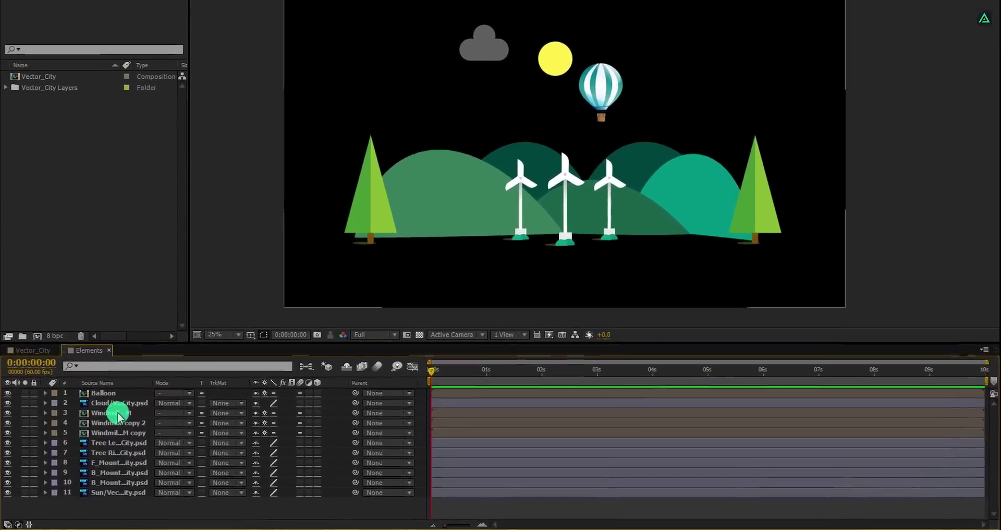
In the Windmill - M precomp, show the Blade layer and give its Rotation the expression time*120
{"action": "double_click", "coordinate": [104, 426]}
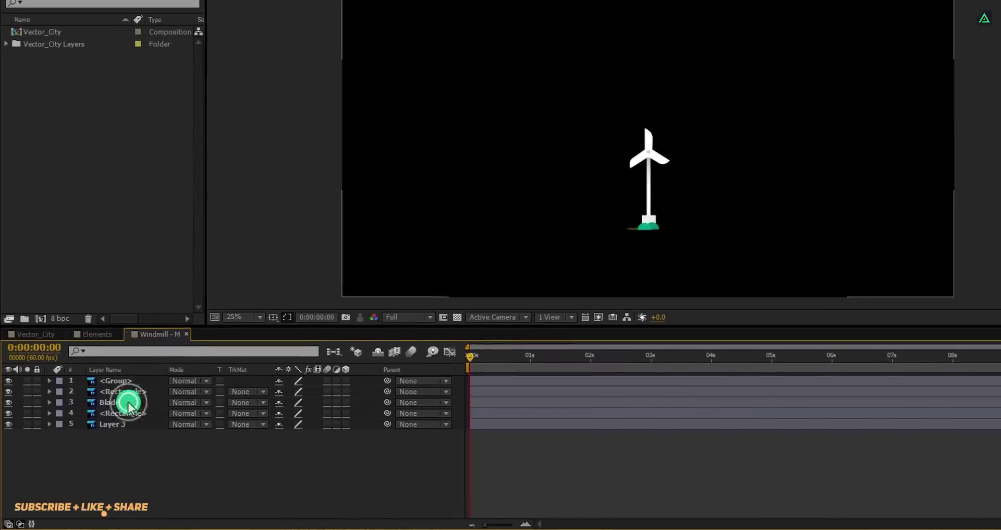
{"action": "left_click", "coordinate": [128, 403]}
{"action": "key", "text": "Return"}
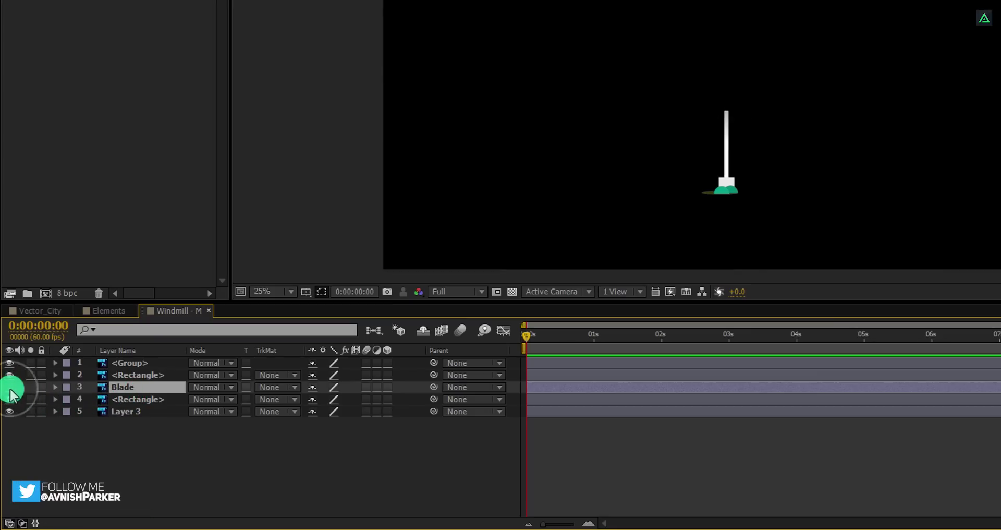
{"action": "left_click", "coordinate": [10, 387]}
{"action": "key", "text": "r"}
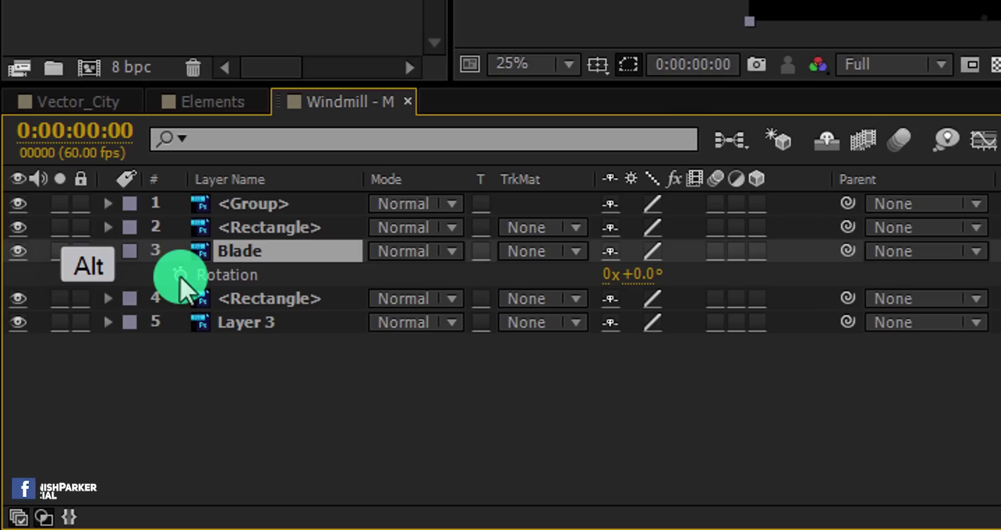
{"action": "left_click", "coordinate": [179, 275], "text": "alt"}
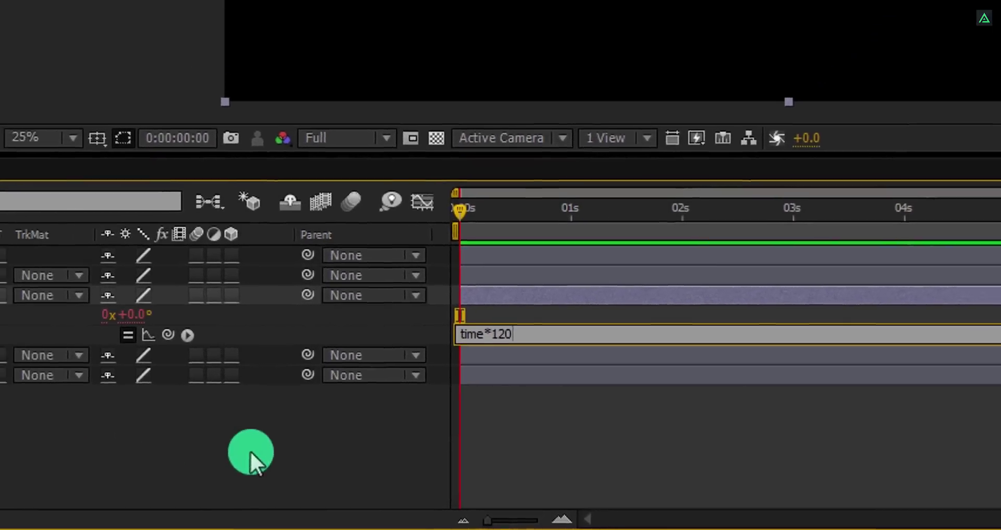
{"action": "left_click", "coordinate": [196, 436]}
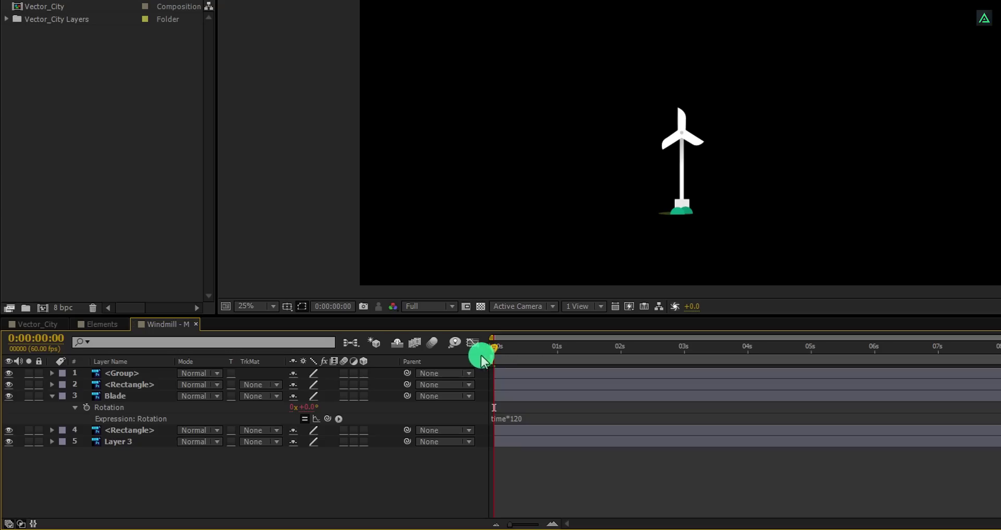
Preview the spinning blades and change the Blade rotation expression to time*220
{"action": "left_click", "coordinate": [151, 398]}
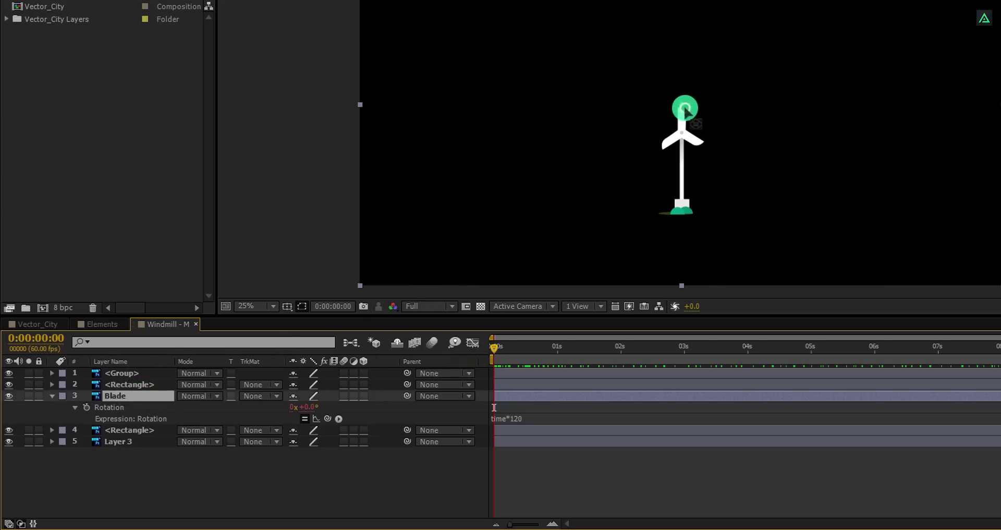
{"action": "scroll", "coordinate": [690, 127], "scroll_direction": "up", "scroll_amount": 4}
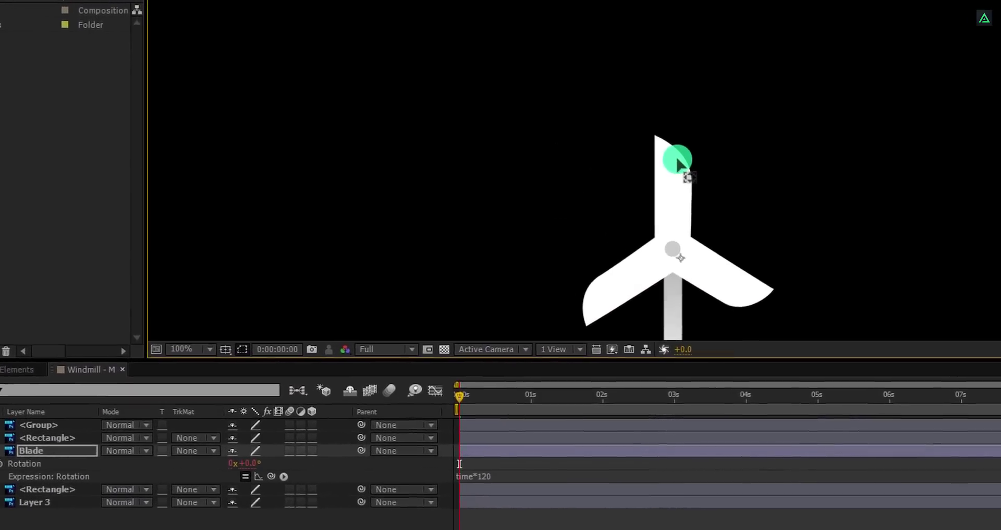
{"action": "scroll", "coordinate": [676, 161], "scroll_direction": "up", "scroll_amount": 2}
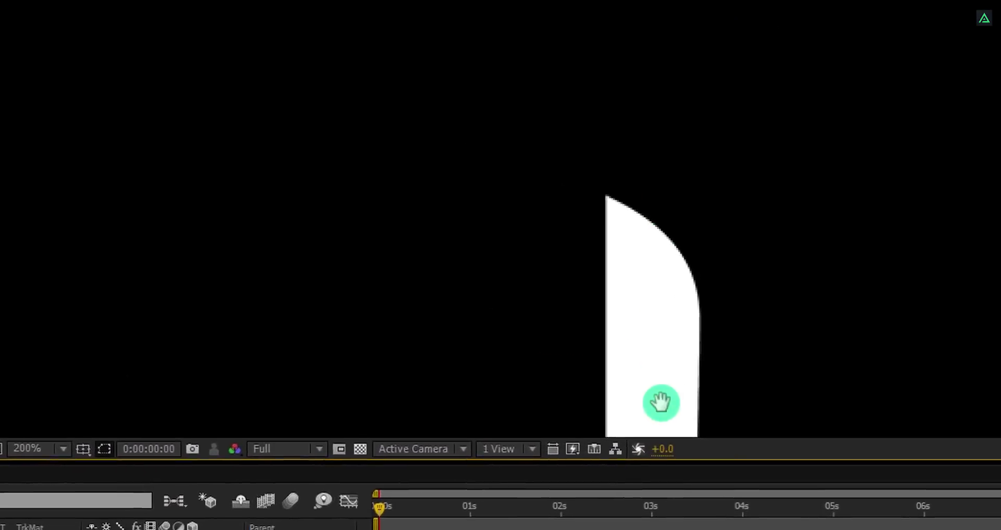
{"action": "left_click_drag", "start_coordinate": [688, 313], "coordinate": [647, 154]}
{"action": "left_click_drag", "start_coordinate": [606, 219], "coordinate": [563, 203]}
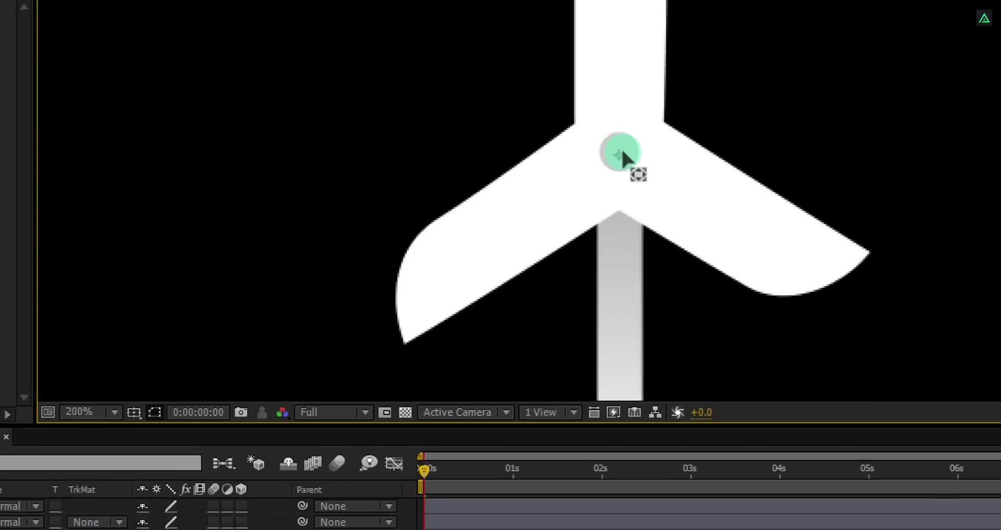
{"action": "scroll", "coordinate": [621, 147], "scroll_direction": "down", "scroll_amount": 3}
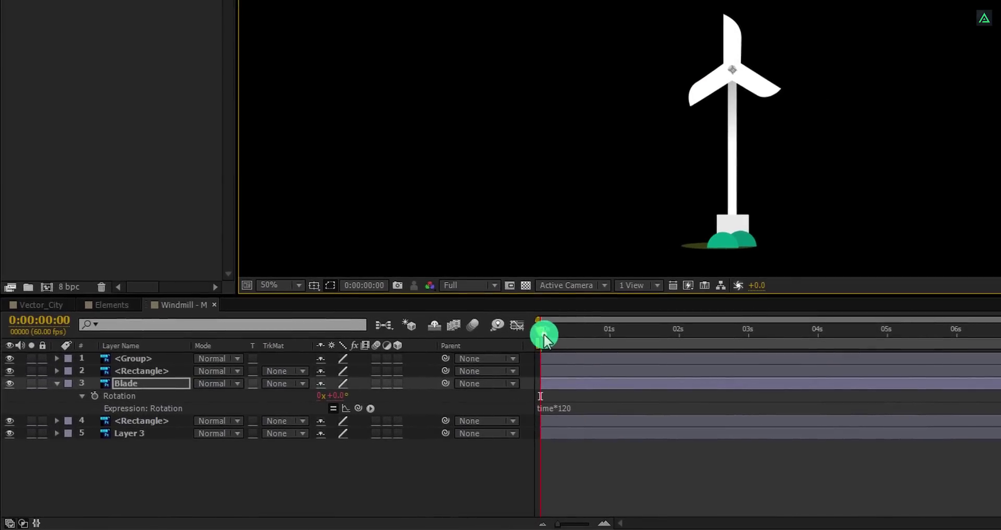
{"action": "left_click_drag", "start_coordinate": [544, 338], "coordinate": [927, 343]}
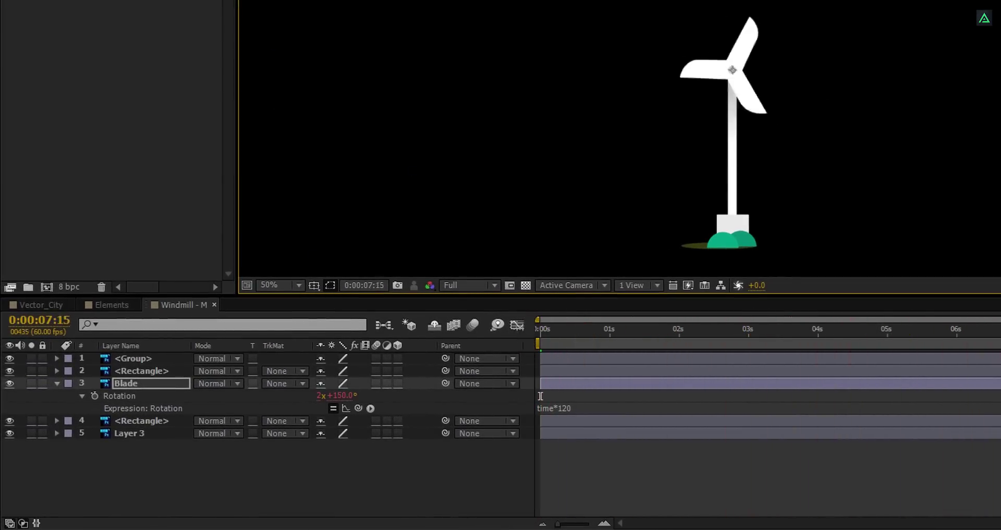
{"action": "left_click_drag", "start_coordinate": [999, 362], "coordinate": [838, 370]}
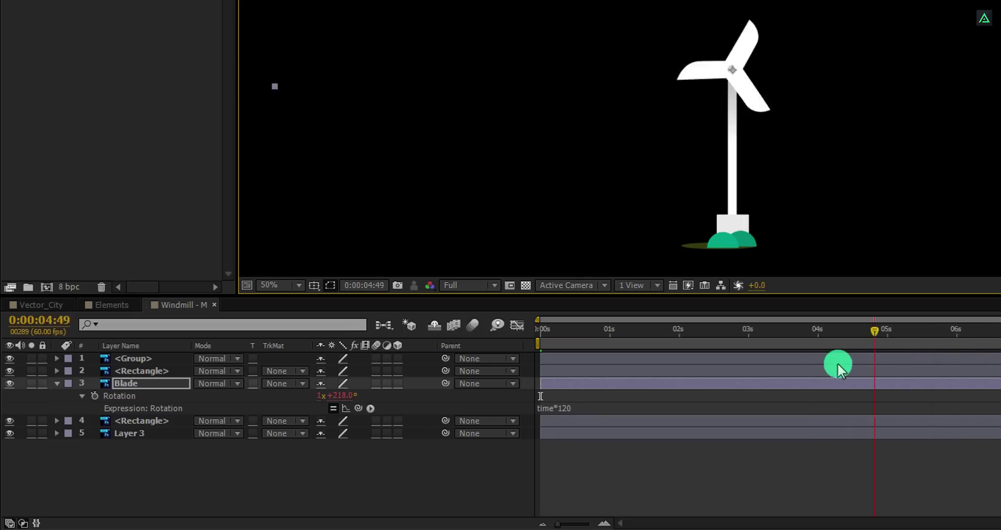
{"action": "left_click", "coordinate": [528, 359]}
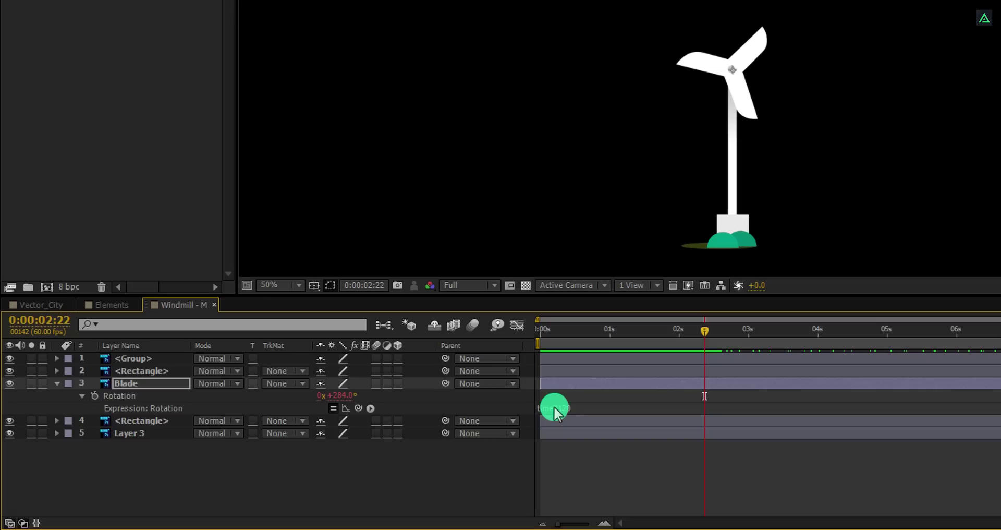
{"action": "left_click", "coordinate": [566, 408]}
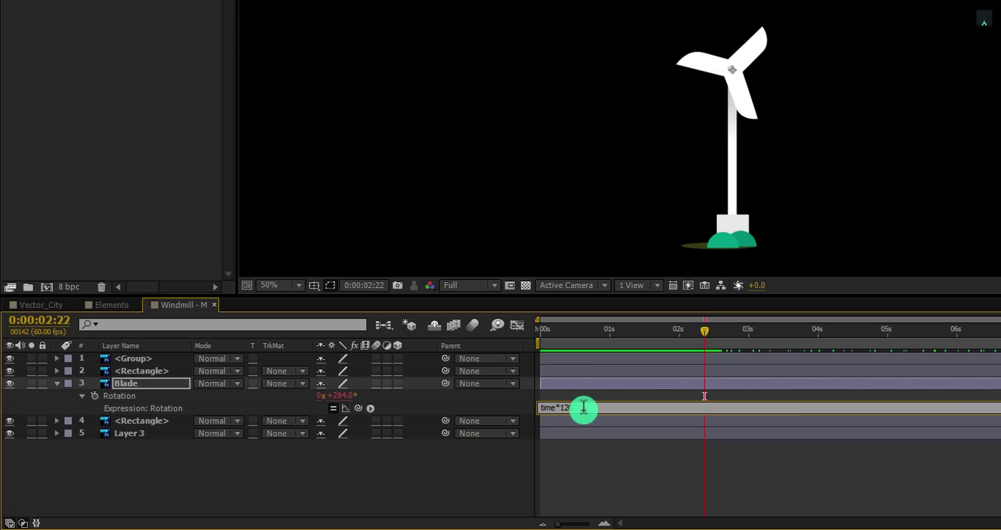
{"action": "left_click", "coordinate": [597, 457]}
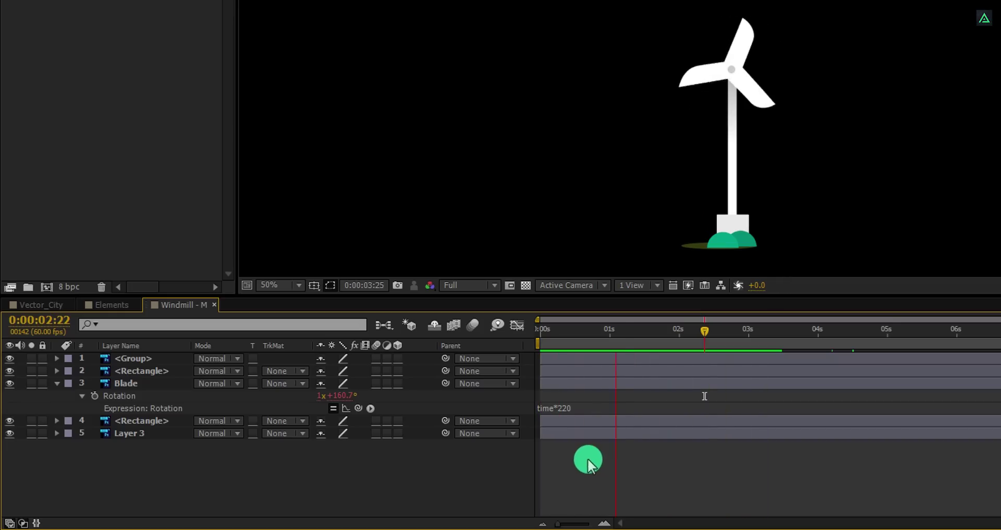
Stop the preview and copy the time*220 expression text
{"action": "key", "text": "space"}
{"action": "left_click", "coordinate": [575, 407]}
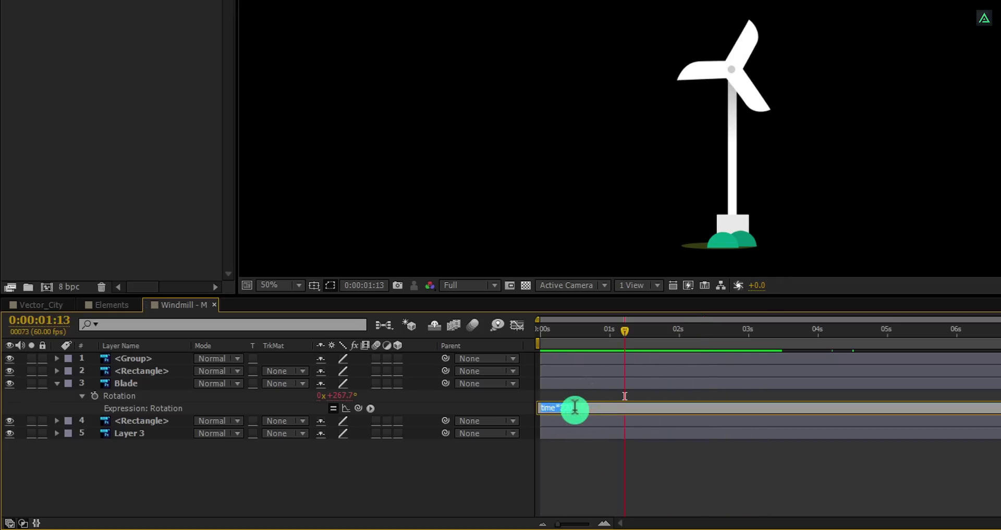
{"action": "right_click", "coordinate": [576, 407]}
{"action": "left_click", "coordinate": [648, 255]}
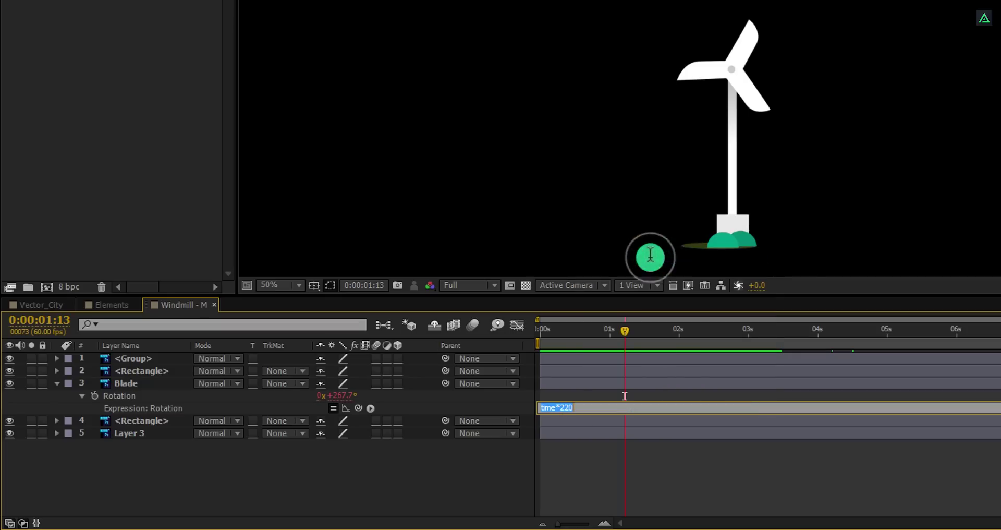
Open Windmill - M copy 2 and paste the spin expression, set to time*280, onto its Blade Rotation
{"action": "left_click", "coordinate": [121, 308]}
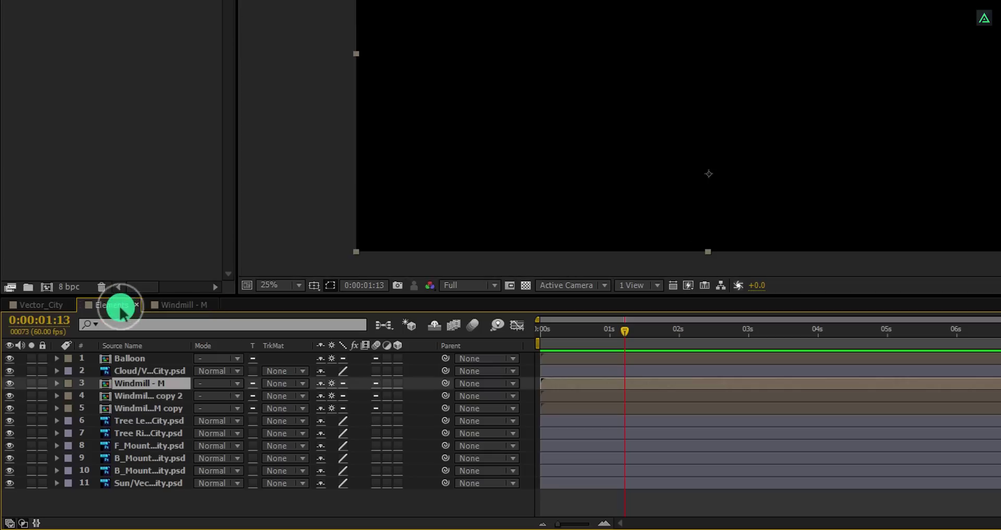
{"action": "left_click", "coordinate": [109, 395]}
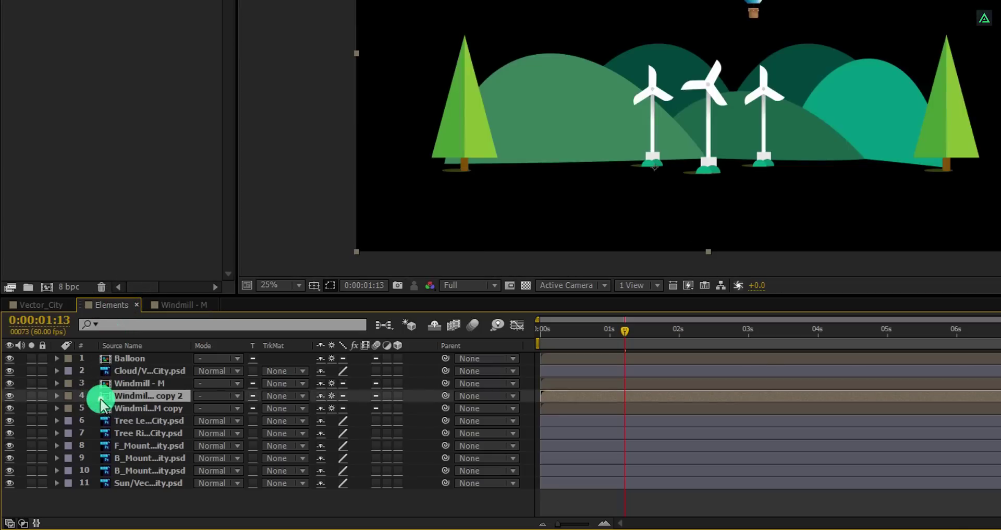
{"action": "double_click", "coordinate": [100, 398]}
{"action": "left_click", "coordinate": [115, 386]}
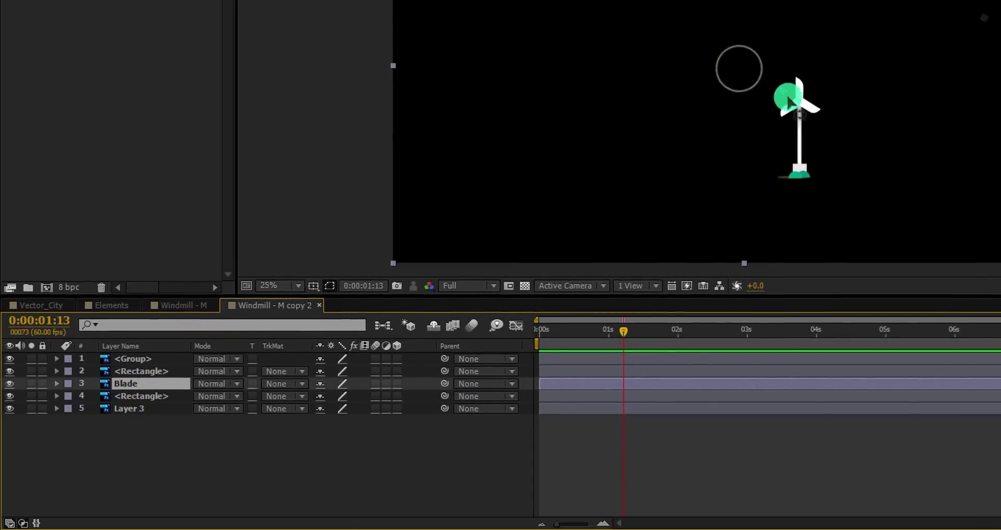
{"action": "scroll", "coordinate": [799, 107], "scroll_direction": "up", "scroll_amount": 4}
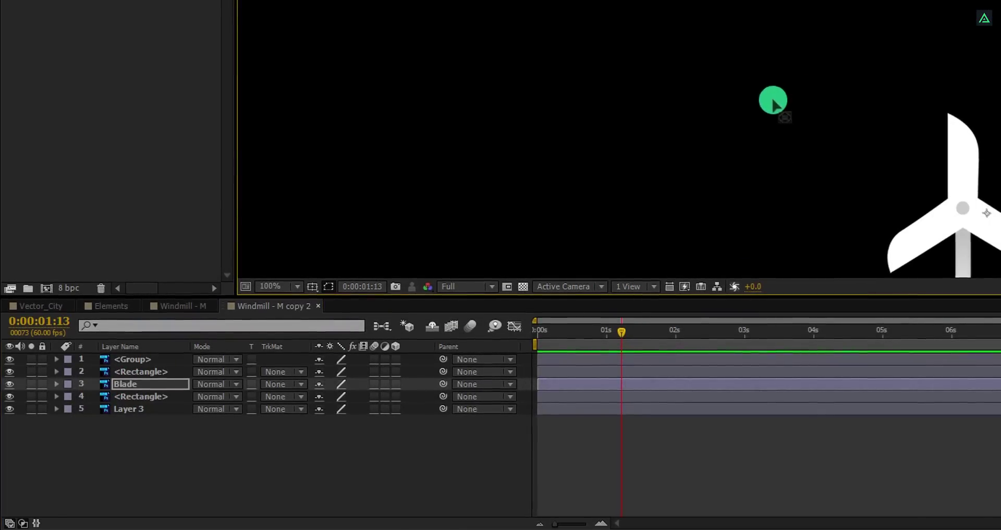
{"action": "mouse_move", "coordinate": [879, 197]}
{"action": "left_mouse_down"}
{"action": "mouse_move", "coordinate": [690, 88]}
{"action": "mouse_move", "coordinate": [772, 106]}
{"action": "mouse_move", "coordinate": [761, 106]}
{"action": "left_mouse_up"}
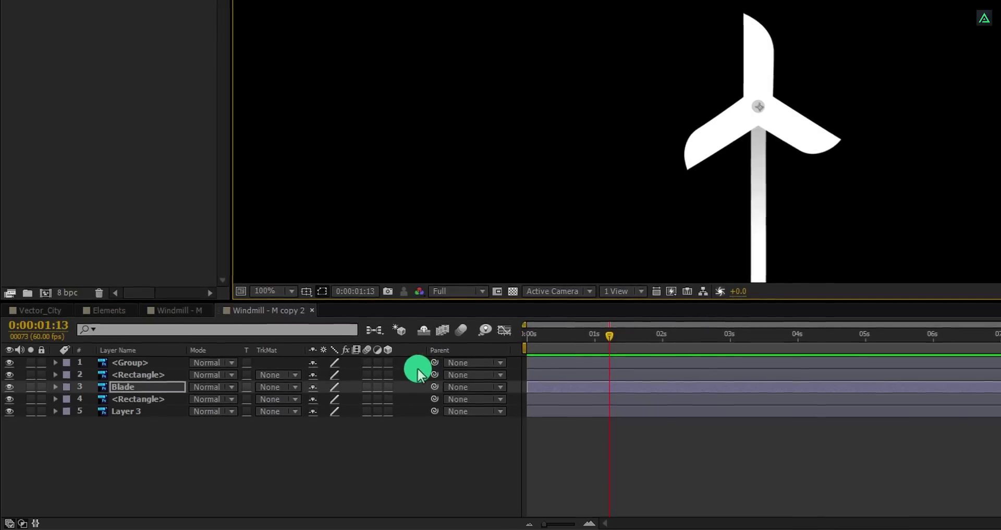
{"action": "key", "text": "r"}
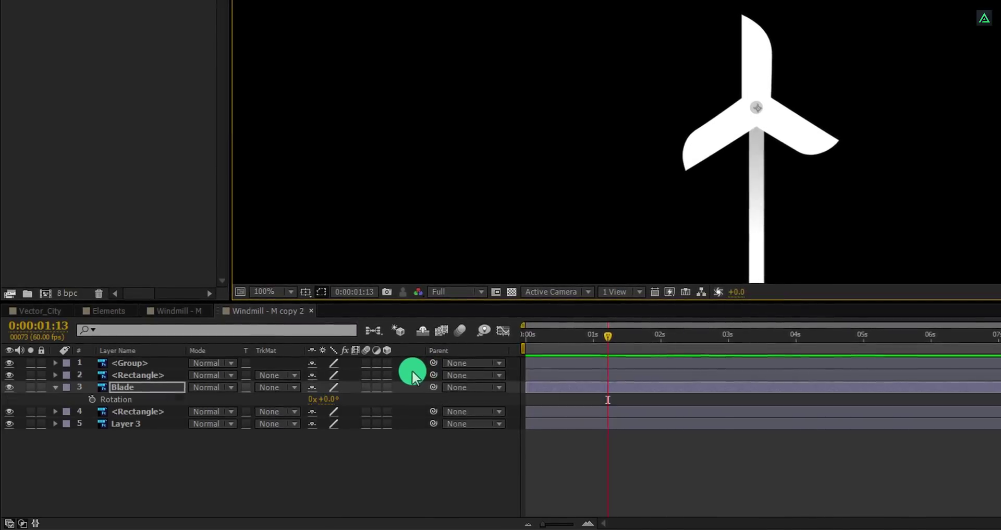
{"action": "left_click", "coordinate": [90, 400], "text": "alt"}
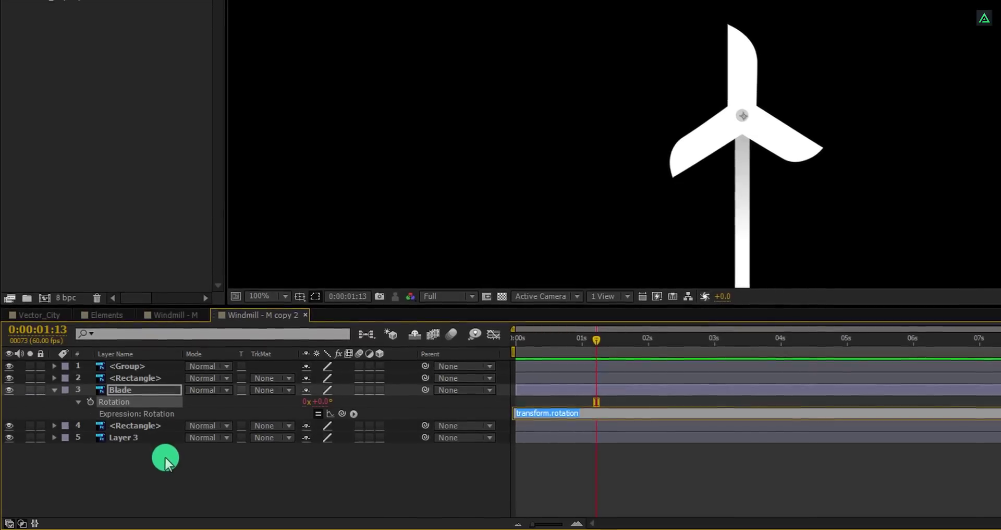
{"action": "type", "text": "time*220"}
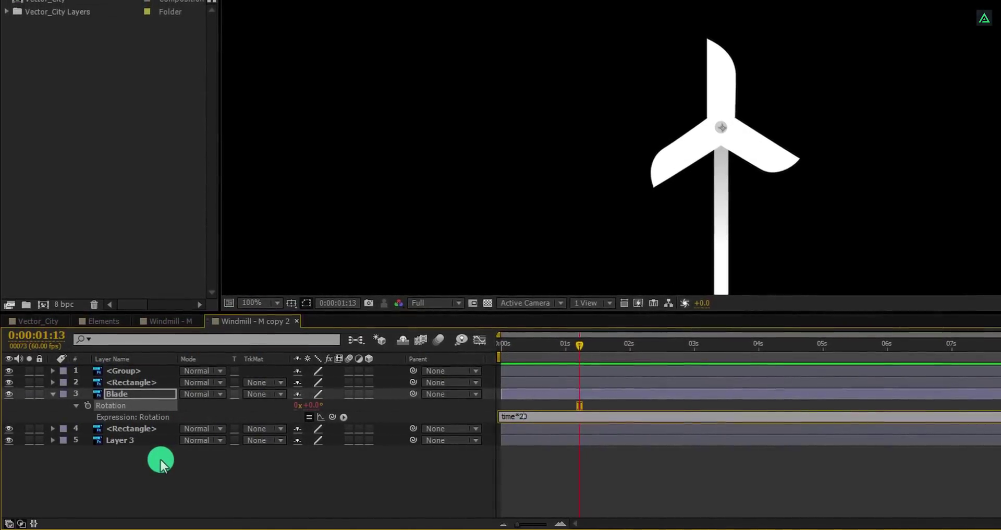
{"action": "left_click", "coordinate": [318, 485]}
Scrub through time to check that the copy 2 windmill's blades spin
{"action": "left_click_drag", "start_coordinate": [506, 351], "coordinate": [438, 361]}
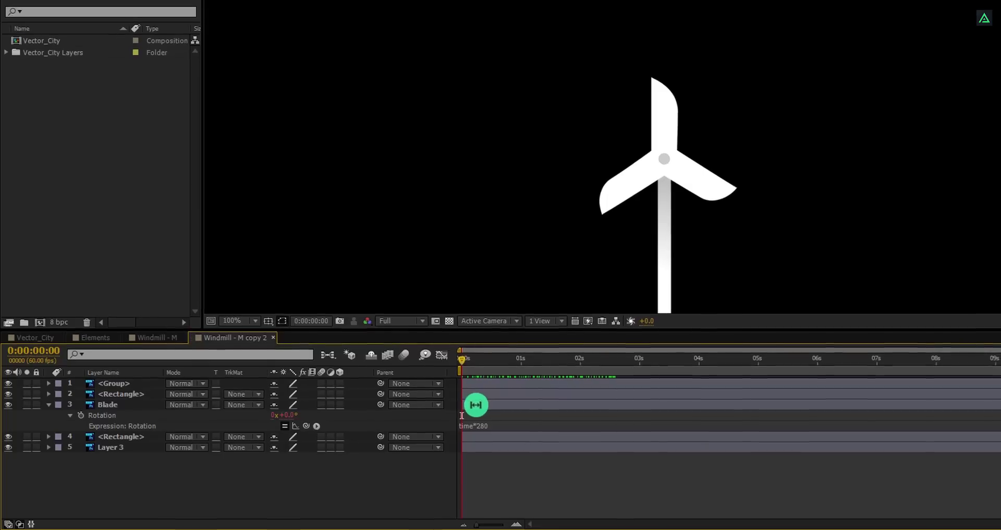
{"action": "left_click", "coordinate": [475, 404]}
{"action": "scroll", "coordinate": [655, 176], "scroll_direction": "up", "scroll_amount": 2}
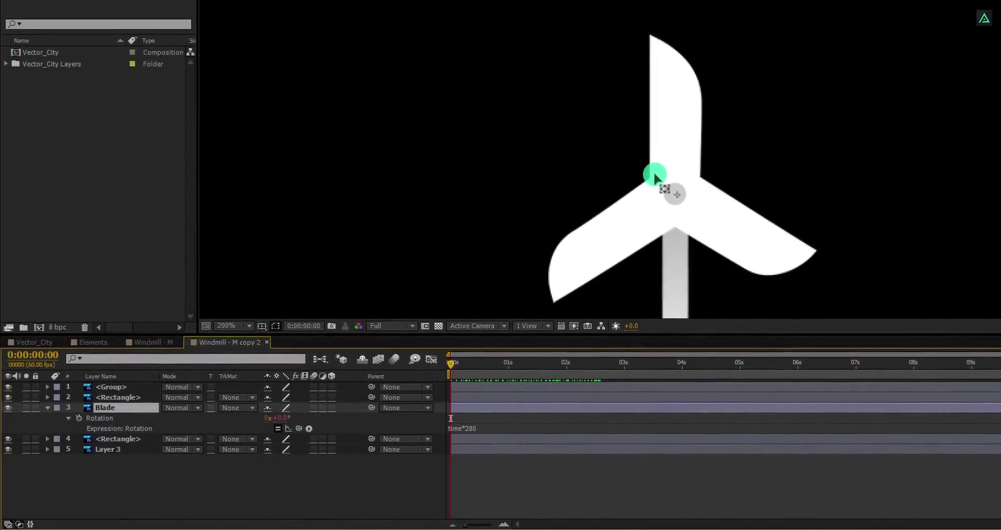
{"action": "left_click_drag", "start_coordinate": [603, 201], "coordinate": [498, 170]}
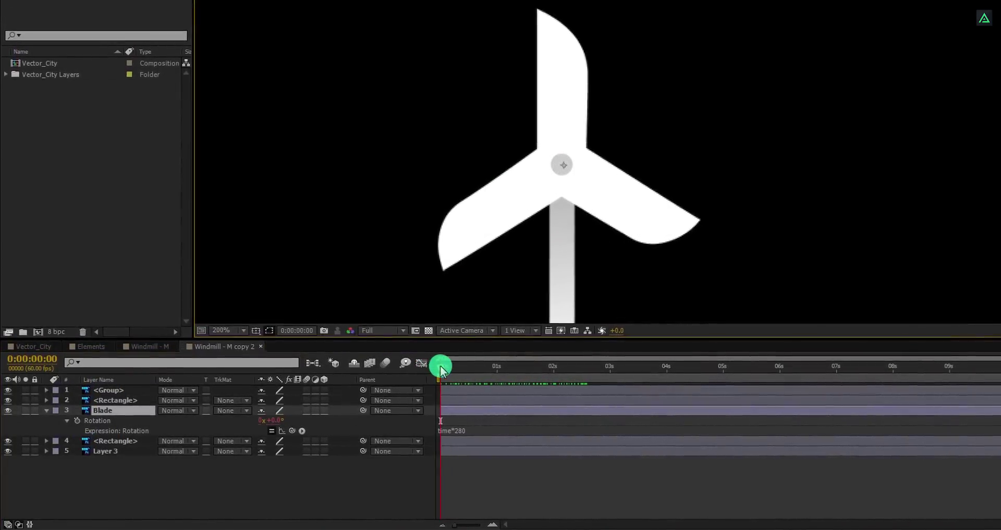
{"action": "left_click_drag", "start_coordinate": [440, 370], "coordinate": [407, 384]}
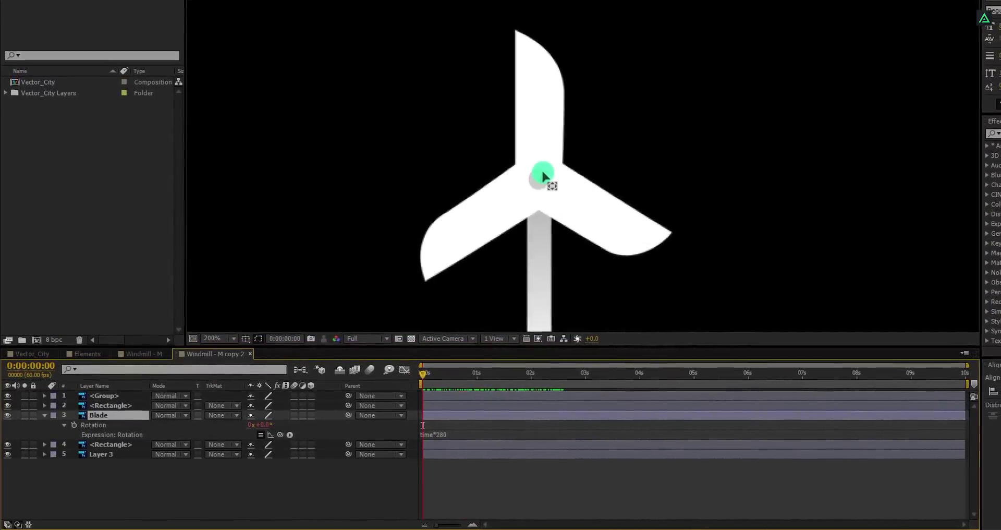
{"action": "scroll", "coordinate": [537, 208], "scroll_direction": "up", "scroll_amount": 2}
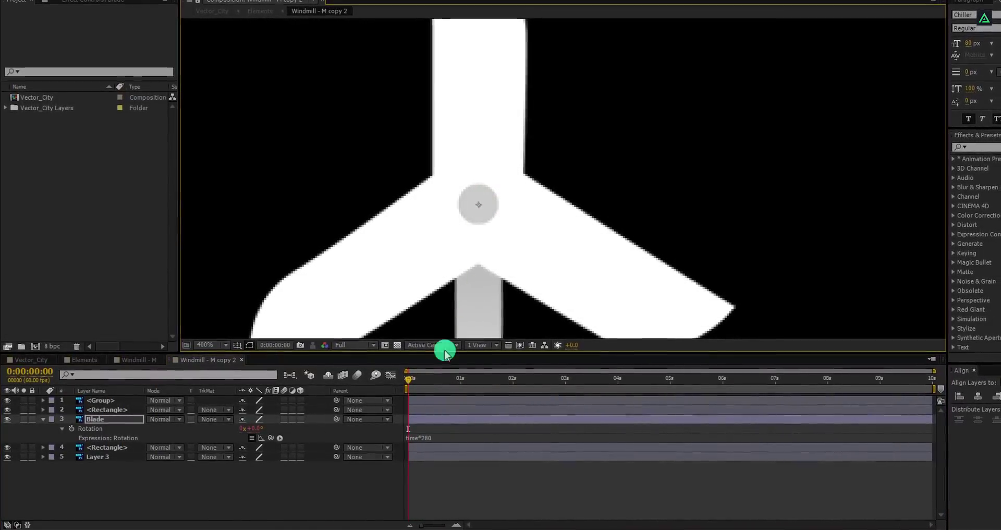
{"action": "mouse_move", "coordinate": [413, 379]}
{"action": "left_mouse_down"}
{"action": "mouse_move", "coordinate": [664, 392]}
{"action": "mouse_move", "coordinate": [397, 387]}
{"action": "left_mouse_up"}
{"action": "scroll", "coordinate": [480, 209], "scroll_direction": "down", "scroll_amount": 2}
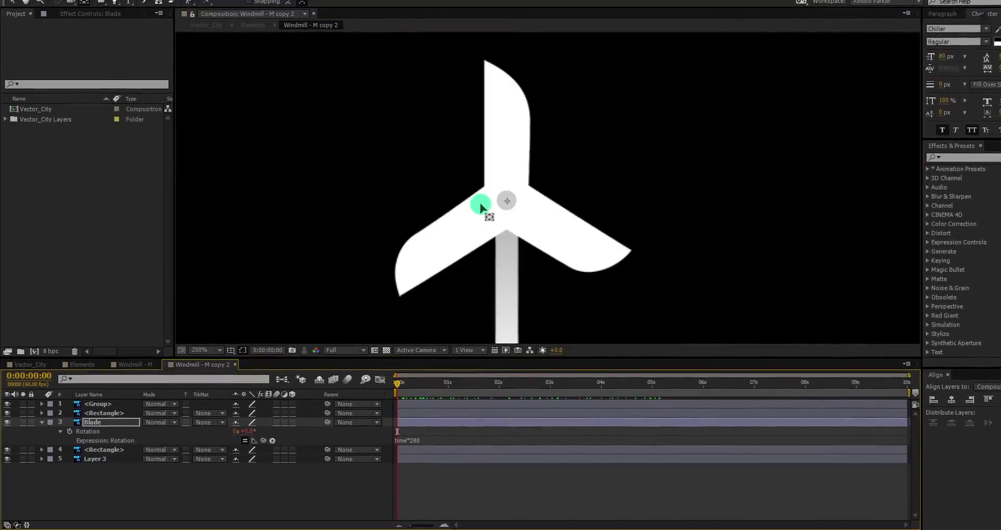
Give Windmill - M copy's Blade a time-based Rotation expression, then scrub the Elements comp to check it
{"action": "scroll", "coordinate": [480, 204], "scroll_direction": "down", "scroll_amount": 2}
{"action": "left_click", "coordinate": [136, 365]}
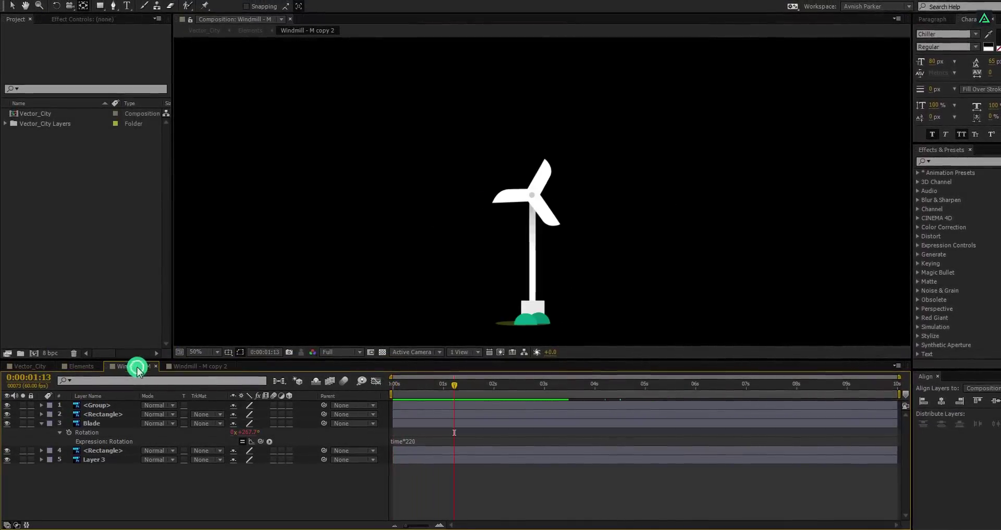
{"action": "left_click", "coordinate": [86, 368]}
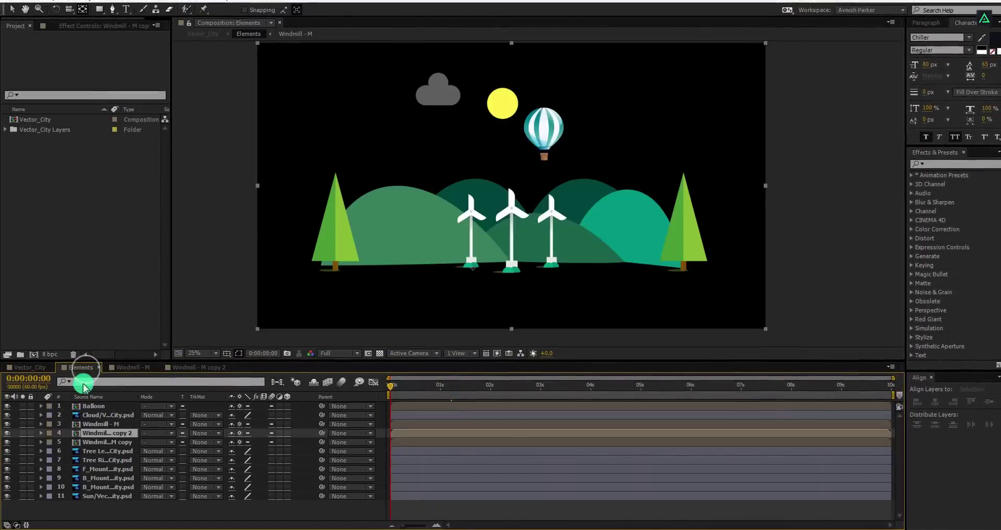
{"action": "double_click", "coordinate": [89, 441]}
{"action": "left_click", "coordinate": [86, 429]}
{"action": "scroll", "coordinate": [470, 201], "scroll_direction": "up", "scroll_amount": 4}
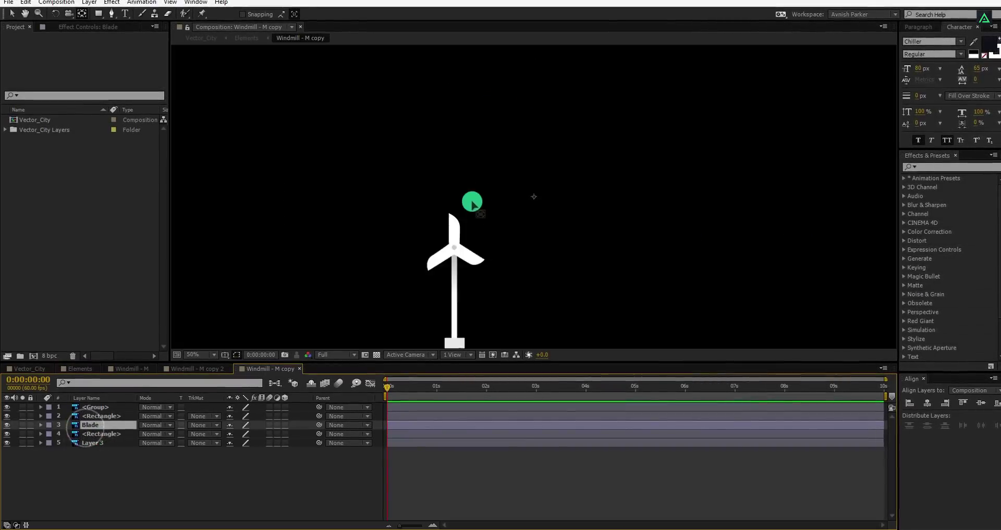
{"action": "left_click_drag", "start_coordinate": [348, 251], "coordinate": [466, 152]}
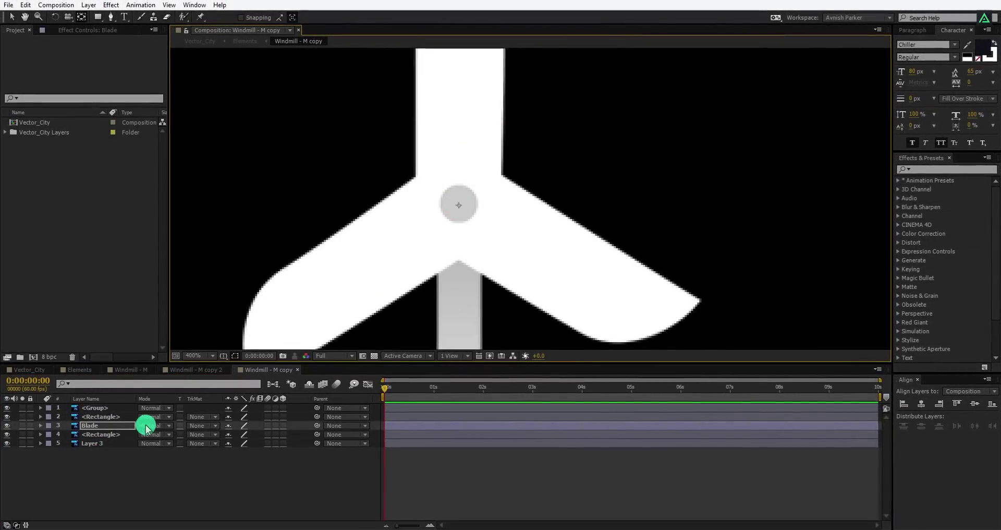
{"action": "key", "text": "r"}
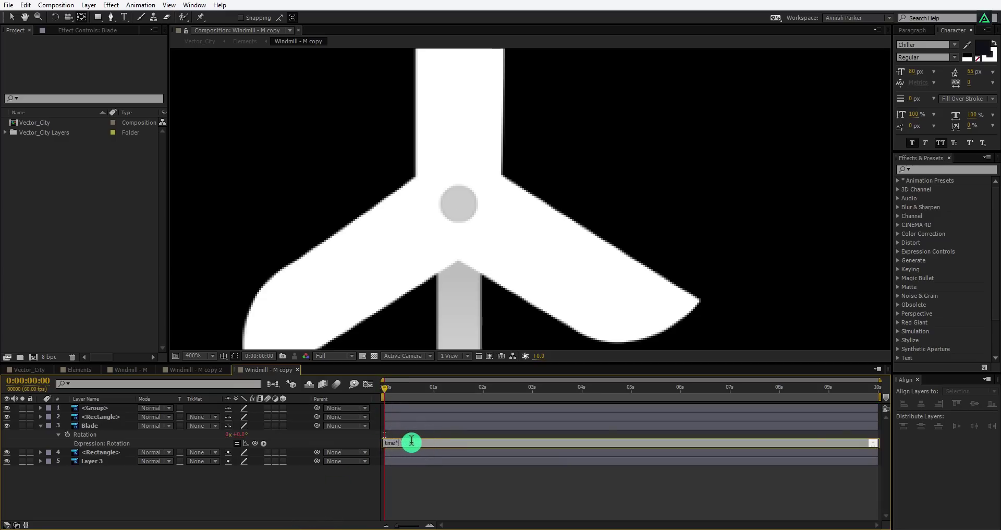
{"action": "left_click", "coordinate": [58, 370]}
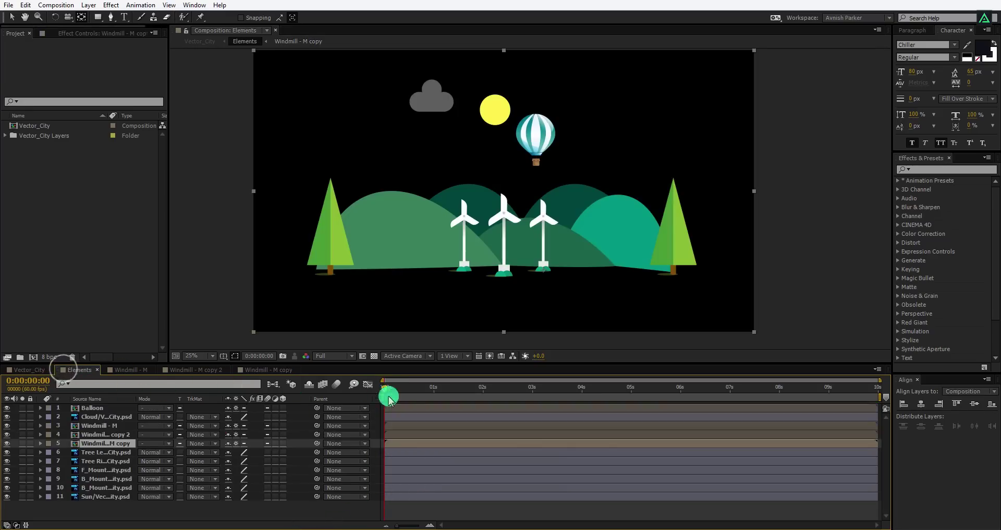
{"action": "mouse_move", "coordinate": [390, 396]}
{"action": "left_mouse_down"}
{"action": "mouse_move", "coordinate": [552, 396]}
{"action": "mouse_move", "coordinate": [379, 402]}
{"action": "left_mouse_up"}
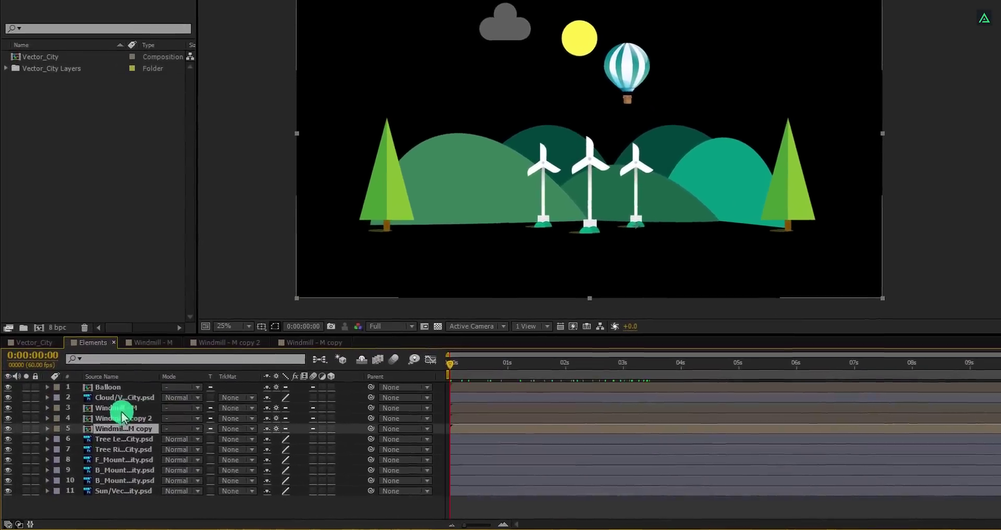
Keyframe Windmill - M's Scale at 0% at the start and 100% at one second
{"action": "left_click", "coordinate": [110, 419]}
{"action": "key", "text": "s"}
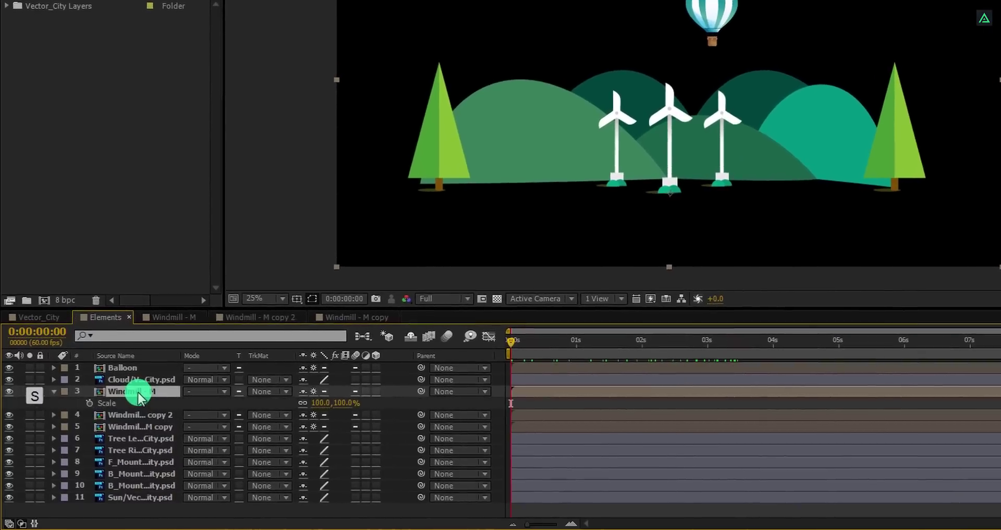
{"action": "left_click", "coordinate": [601, 337]}
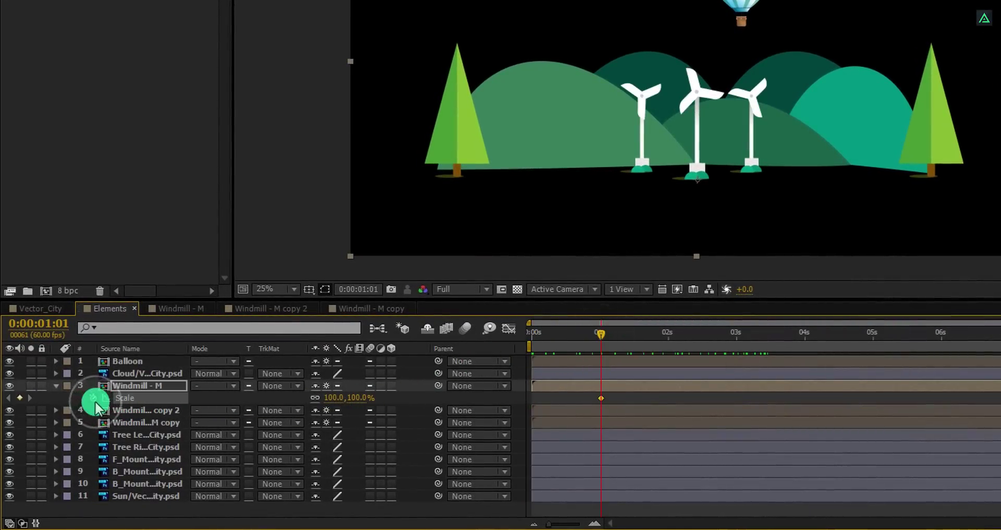
{"action": "left_click_drag", "start_coordinate": [543, 339], "coordinate": [523, 338]}
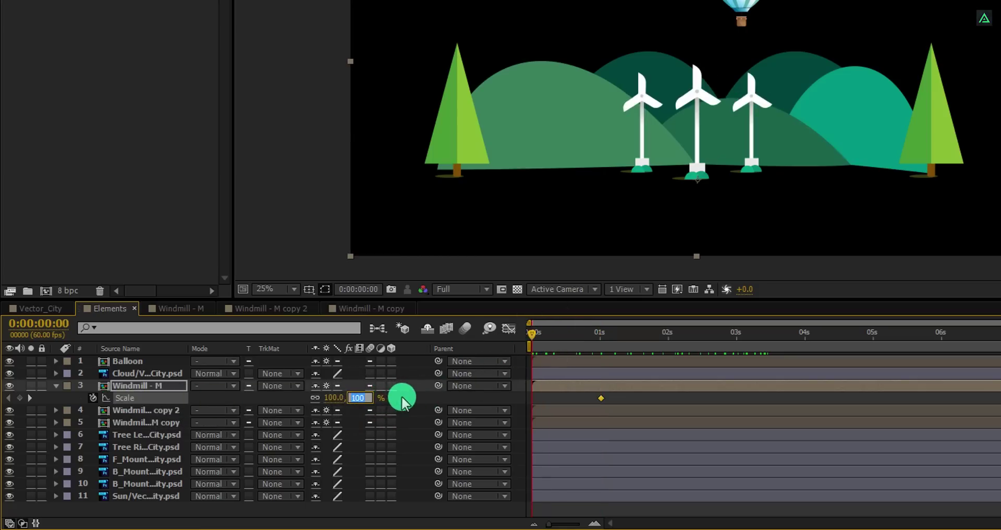
{"action": "key", "text": "Return"}
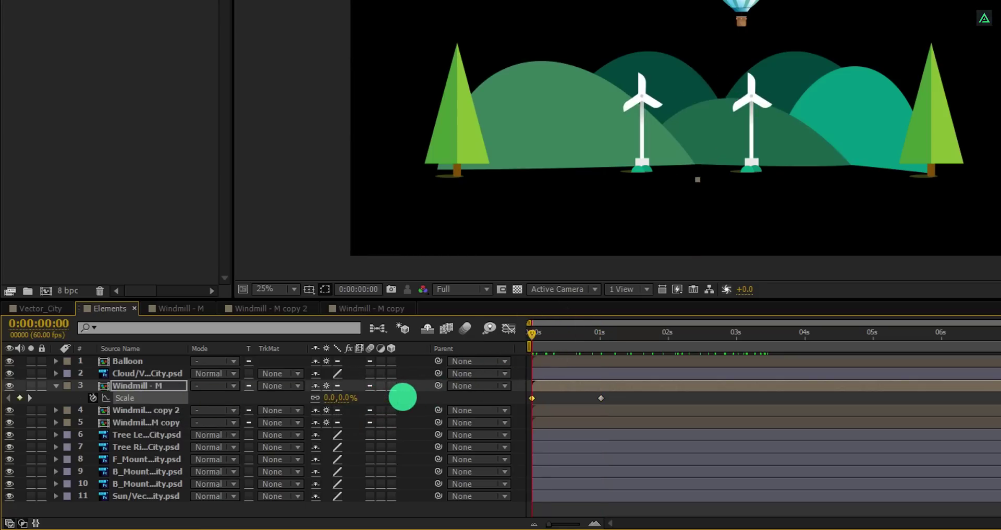
{"action": "left_click", "coordinate": [591, 338]}
Zoom the timeline to frames, add a 120% Scale overshoot at frame 39, and preview
{"action": "key", "text": "equal"}
{"action": "key", "text": "equal"}
{"action": "key", "text": "equal"}
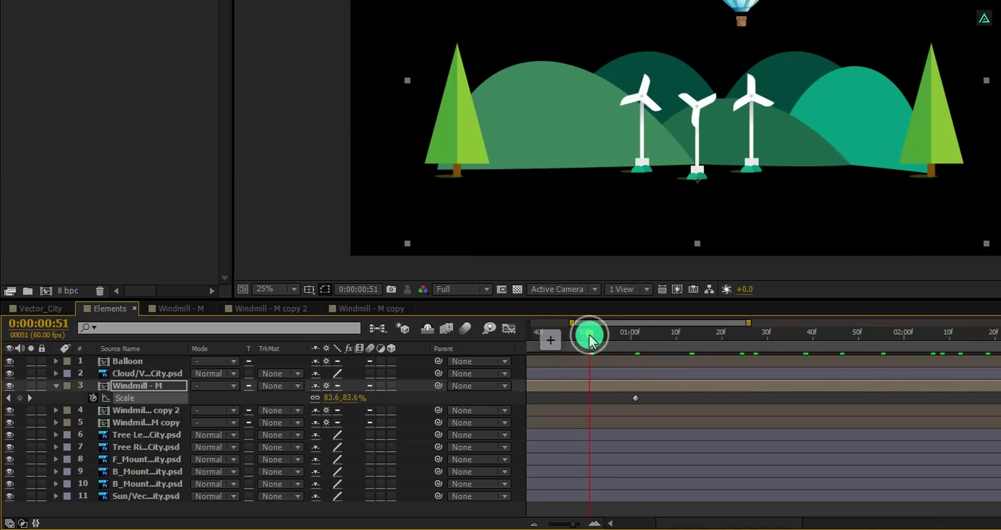
{"action": "left_click_drag", "start_coordinate": [590, 363], "coordinate": [852, 383]}
{"action": "left_click_drag", "start_coordinate": [749, 344], "coordinate": [713, 345]}
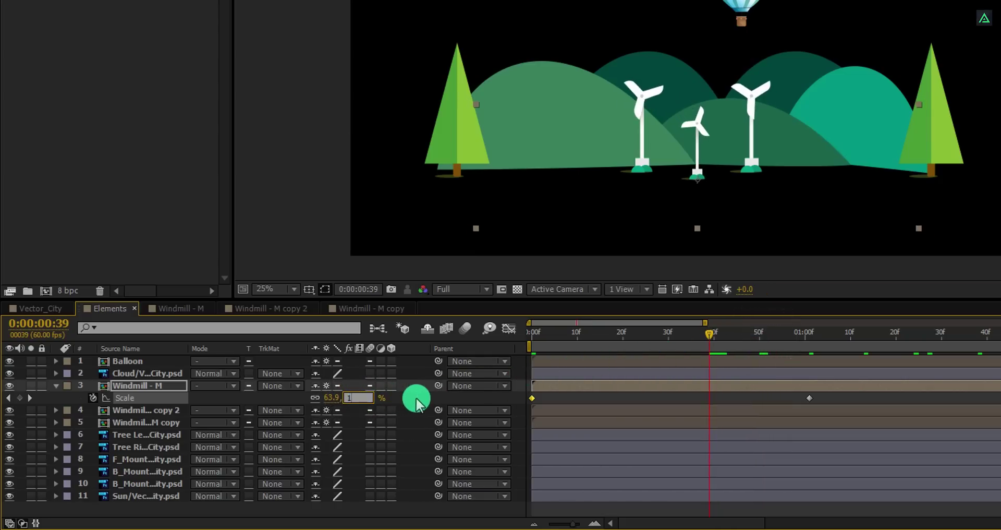
{"action": "key", "text": "Return"}
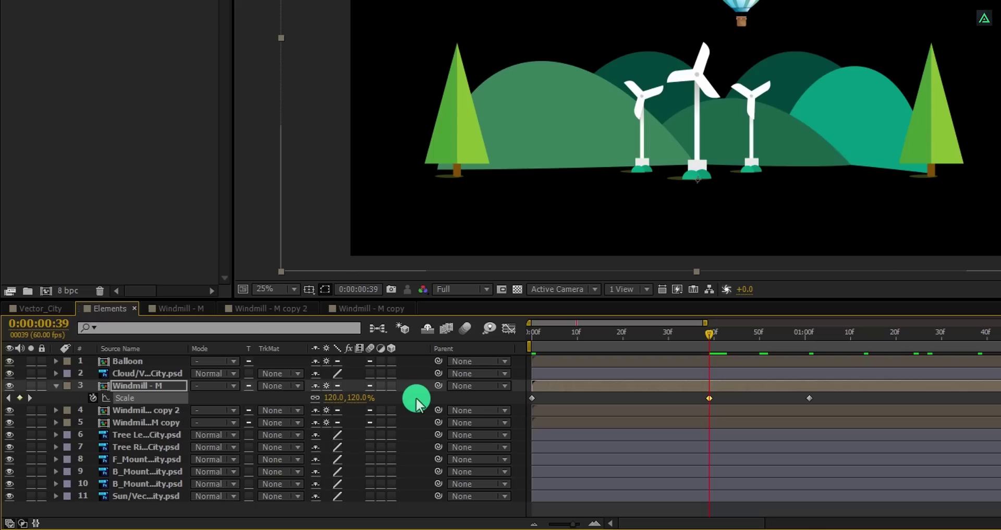
{"action": "left_click", "coordinate": [534, 336]}
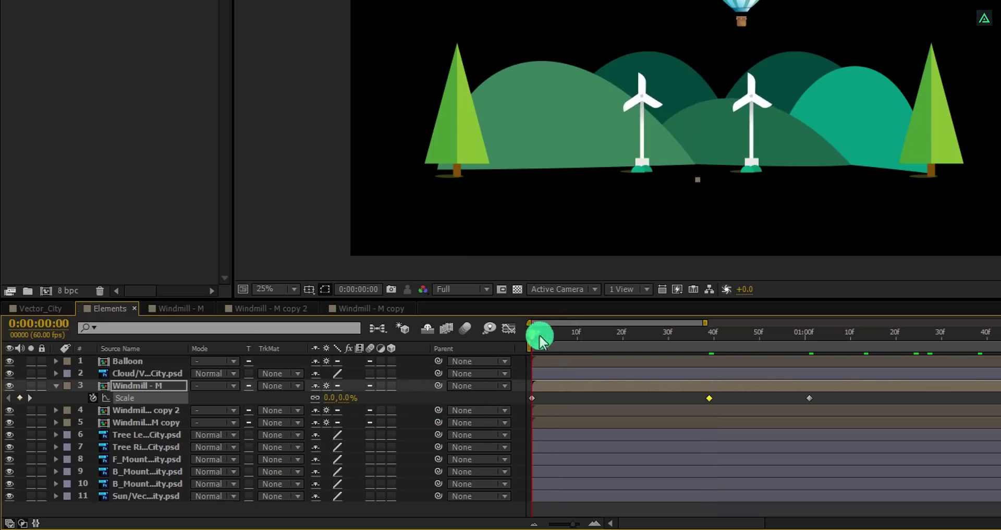
{"action": "left_click_drag", "start_coordinate": [554, 339], "coordinate": [878, 363]}
{"action": "left_click_drag", "start_coordinate": [814, 370], "coordinate": [841, 354]}
Apply Easy Ease to all of Windmill - M's Scale keyframes
{"action": "left_click_drag", "start_coordinate": [818, 398], "coordinate": [528, 404]}
{"action": "right_click", "coordinate": [530, 399]}
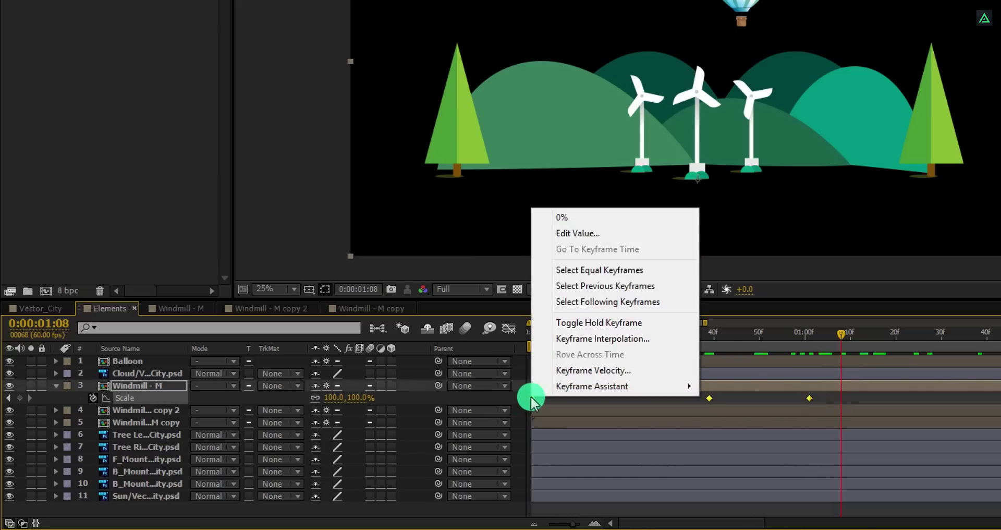
{"action": "mouse_move", "coordinate": [540, 389]}
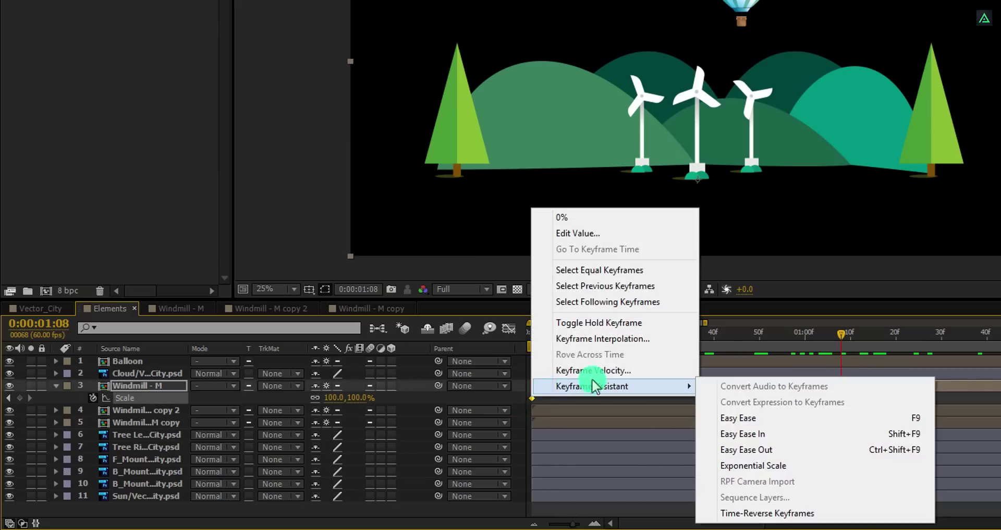
{"action": "left_click", "coordinate": [778, 420]}
Widen the Scale keyframes' easing influence to about 67% in the speed graph, then preview
{"action": "left_click", "coordinate": [510, 329]}
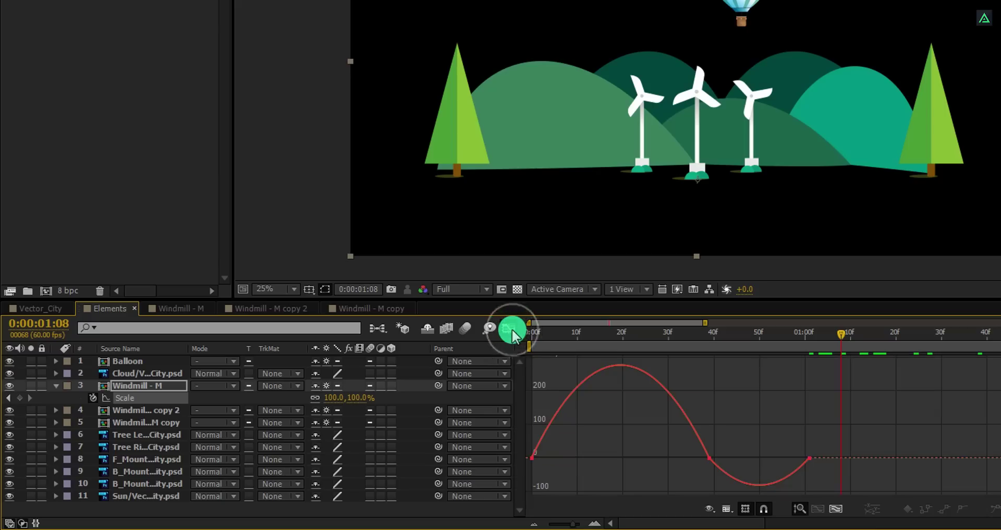
{"action": "left_click", "coordinate": [676, 391]}
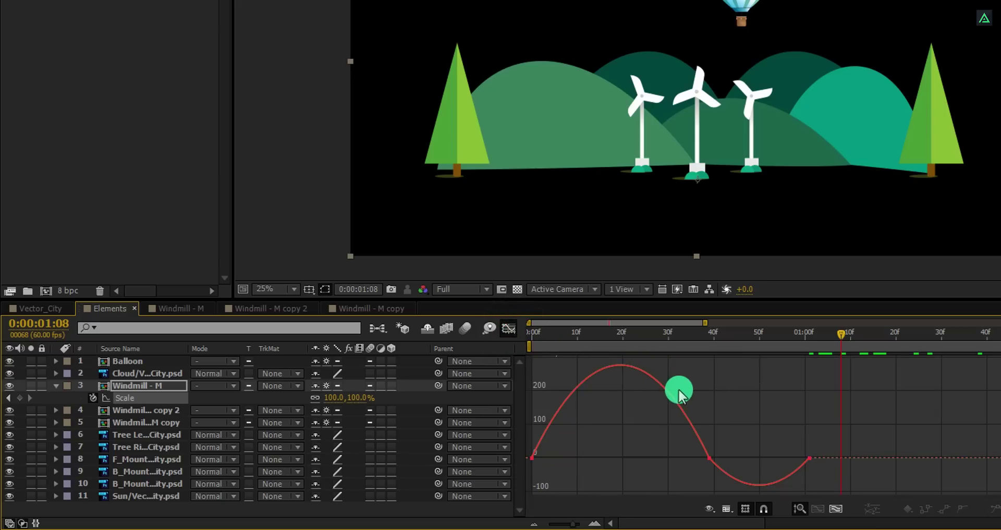
{"action": "right_click", "coordinate": [679, 395]}
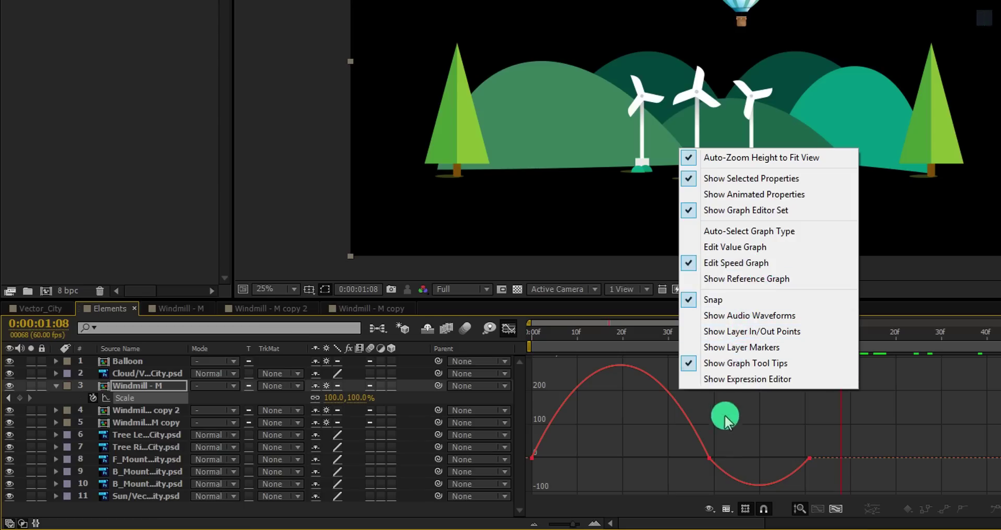
{"action": "left_click", "coordinate": [704, 465]}
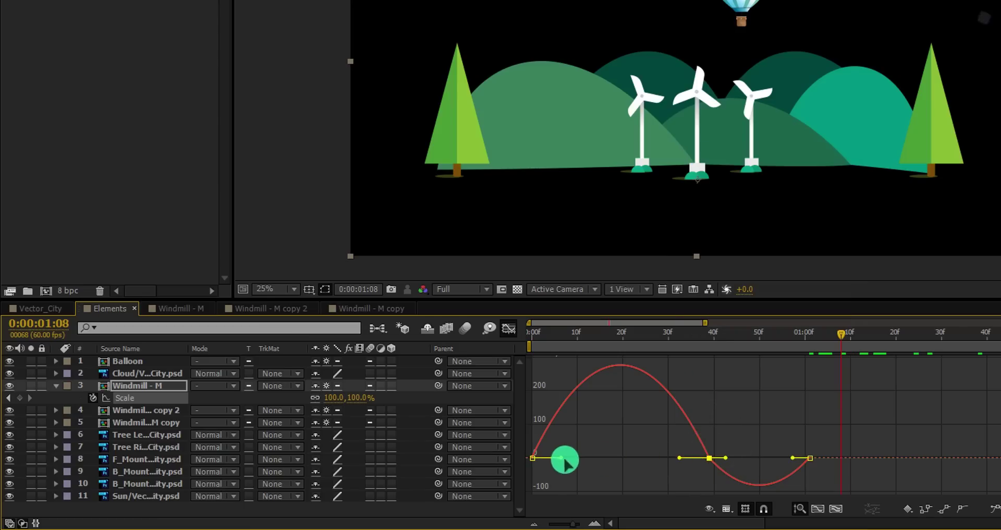
{"action": "left_click_drag", "start_coordinate": [565, 459], "coordinate": [613, 468]}
{"action": "left_click_drag", "start_coordinate": [680, 470], "coordinate": [662, 463]}
{"action": "left_click_drag", "start_coordinate": [720, 474], "coordinate": [763, 458]}
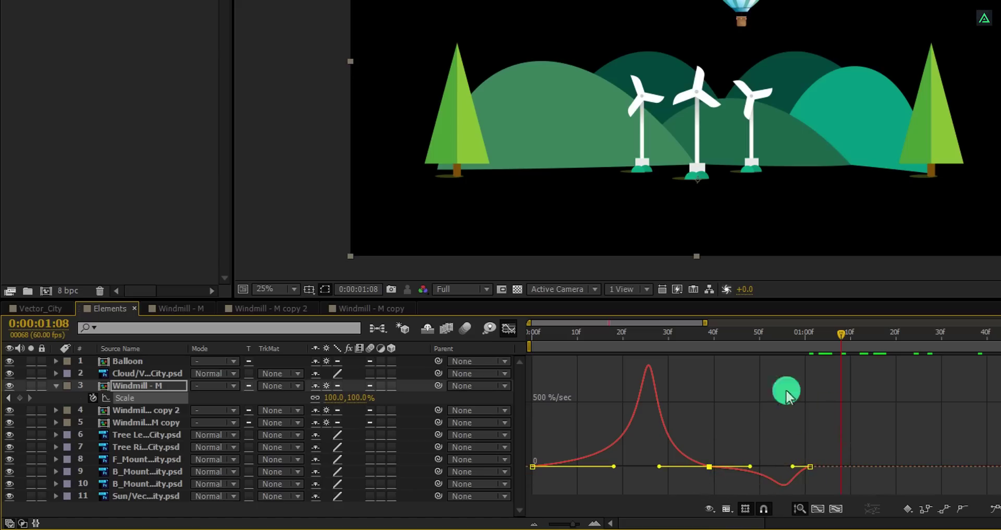
{"action": "left_click", "coordinate": [509, 328]}
{"action": "key", "text": "KP_0"}
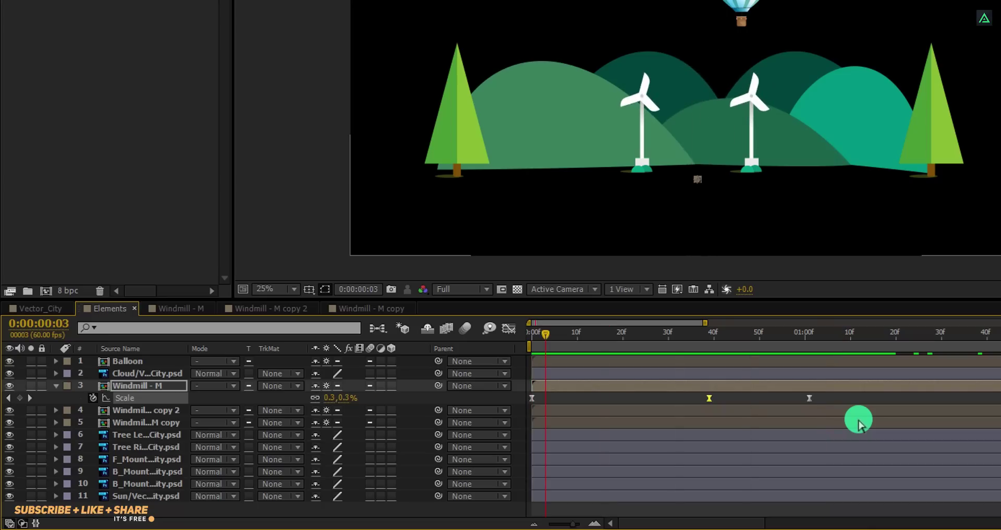
{"action": "left_click_drag", "start_coordinate": [640, 342], "coordinate": [514, 354]}
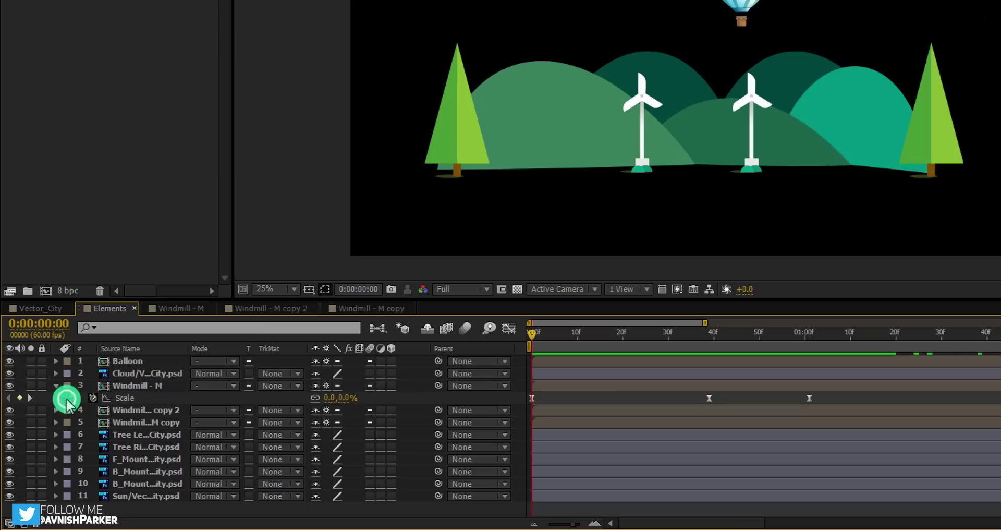
Copy the Windmill - M Scale pop-in keyframes and paste them onto the right back mountain at frame 27
{"action": "left_click", "coordinate": [118, 398]}
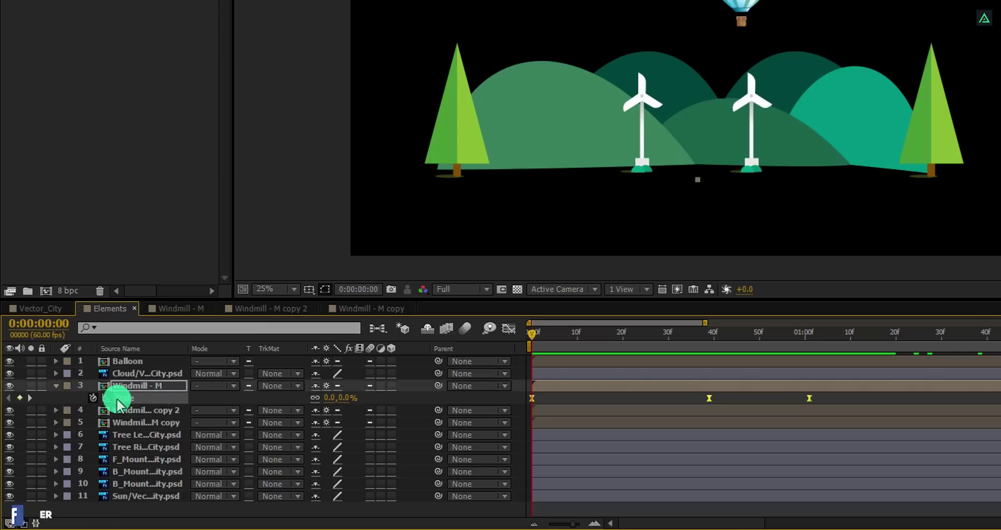
{"action": "key", "text": "ctrl+c"}
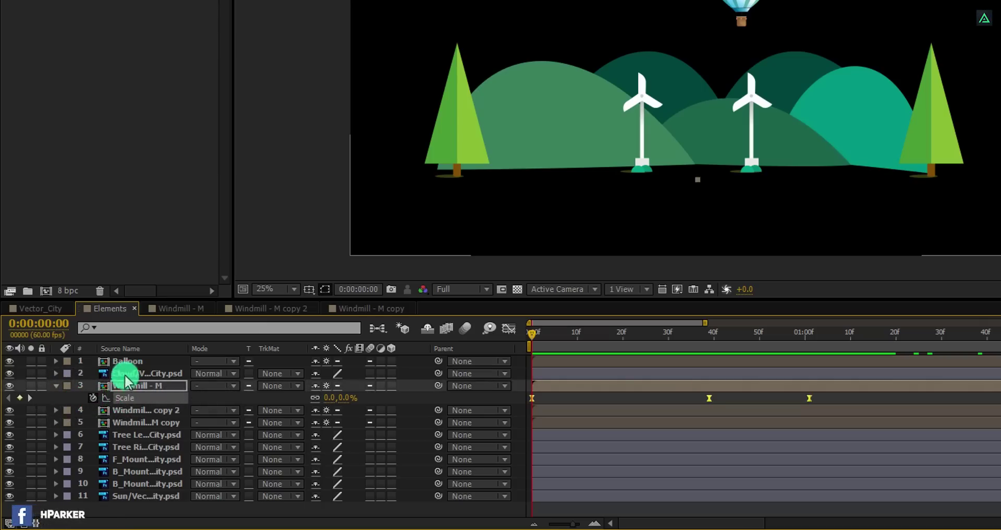
{"action": "left_click", "coordinate": [130, 361]}
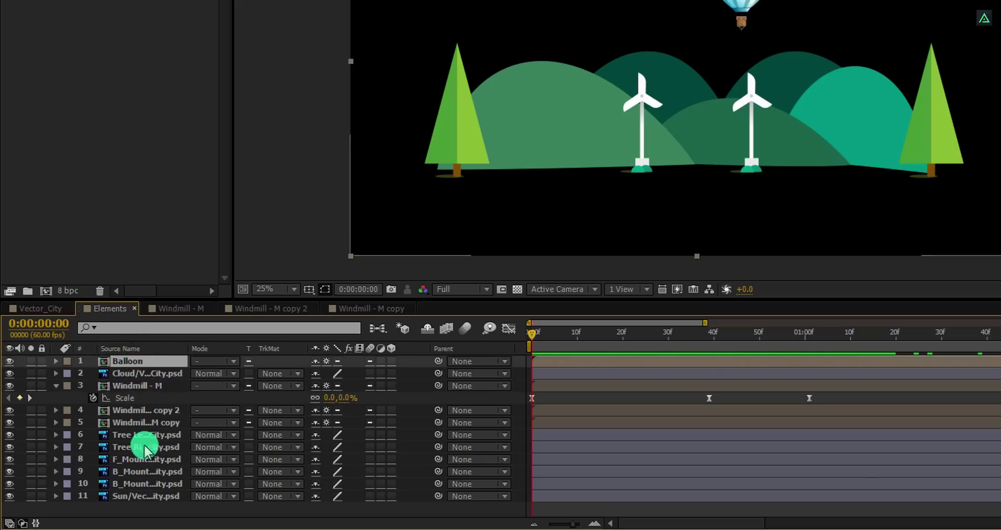
{"action": "left_click", "coordinate": [141, 459]}
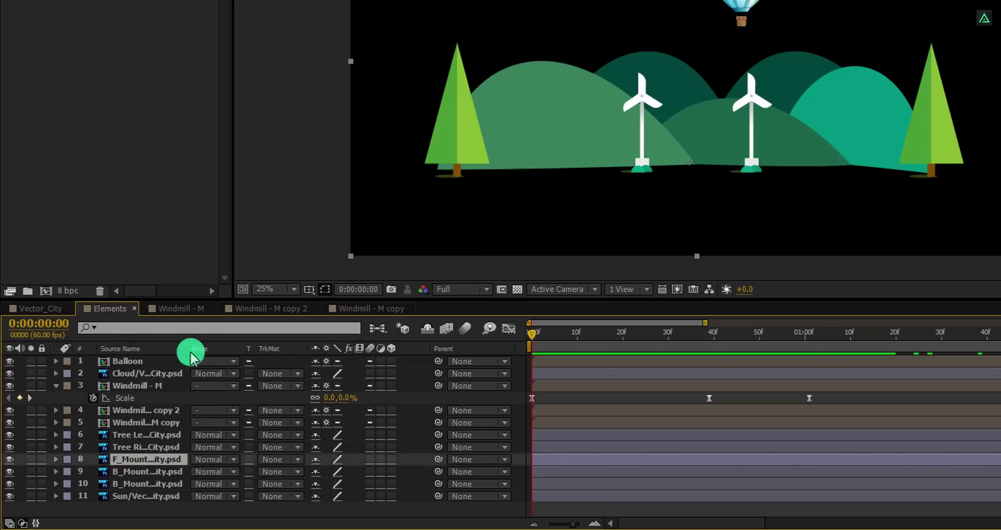
{"action": "left_click_drag", "start_coordinate": [187, 349], "coordinate": [260, 349]}
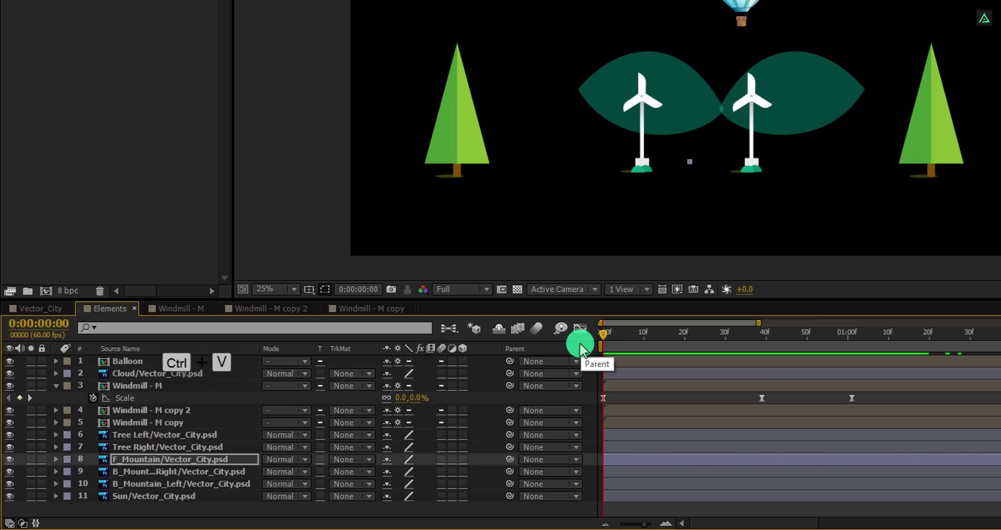
{"action": "left_click", "coordinate": [172, 473]}
{"action": "left_click_drag", "start_coordinate": [604, 334], "coordinate": [715, 361]}
{"action": "key", "text": "ctrl+v"}
Paste the bouncy Scale keyframes onto the Sun layer at a later time
{"action": "left_click", "coordinate": [208, 486]}
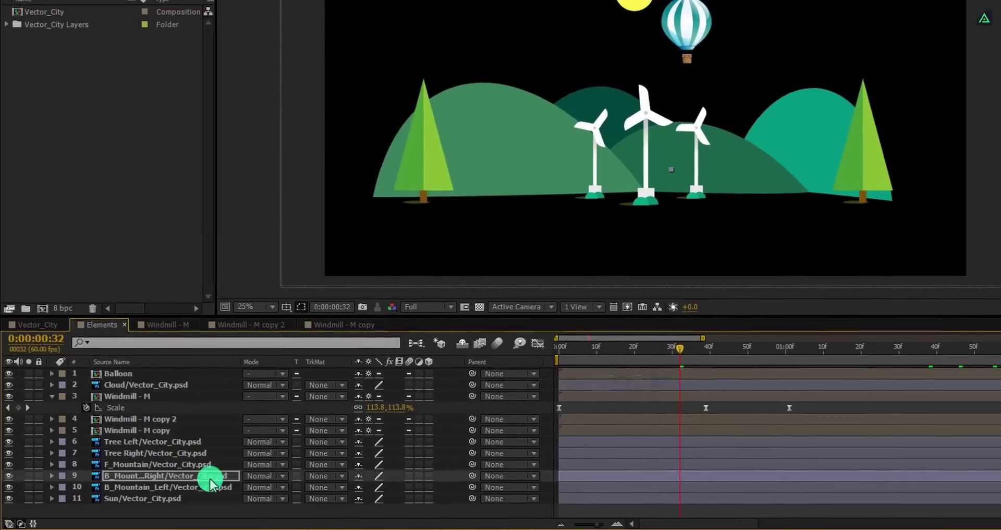
{"action": "left_click_drag", "start_coordinate": [701, 345], "coordinate": [773, 354]}
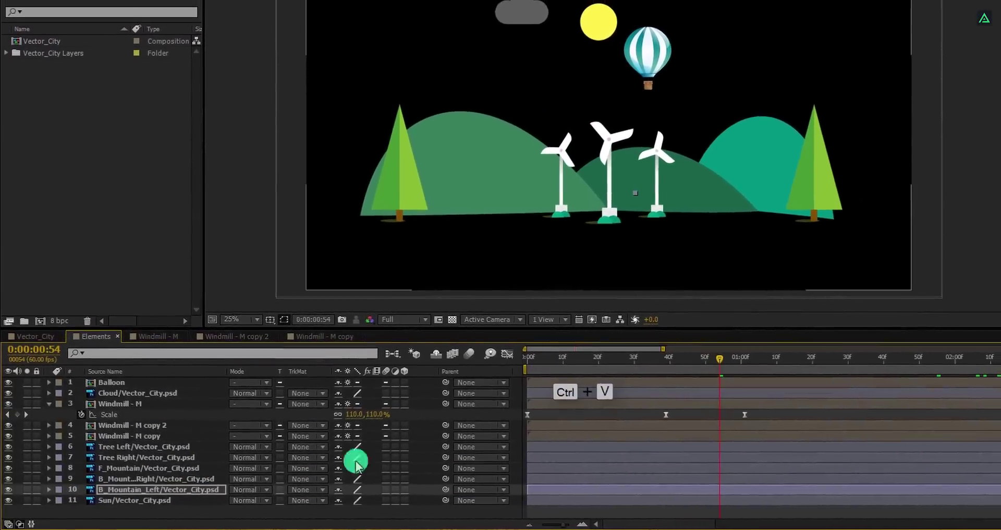
{"action": "left_click", "coordinate": [213, 500]}
{"action": "key", "text": "ctrl+v"}
Paste the Scale pop-in onto Windmill - M copy 2 at about 1:14
{"action": "left_click", "coordinate": [131, 392]}
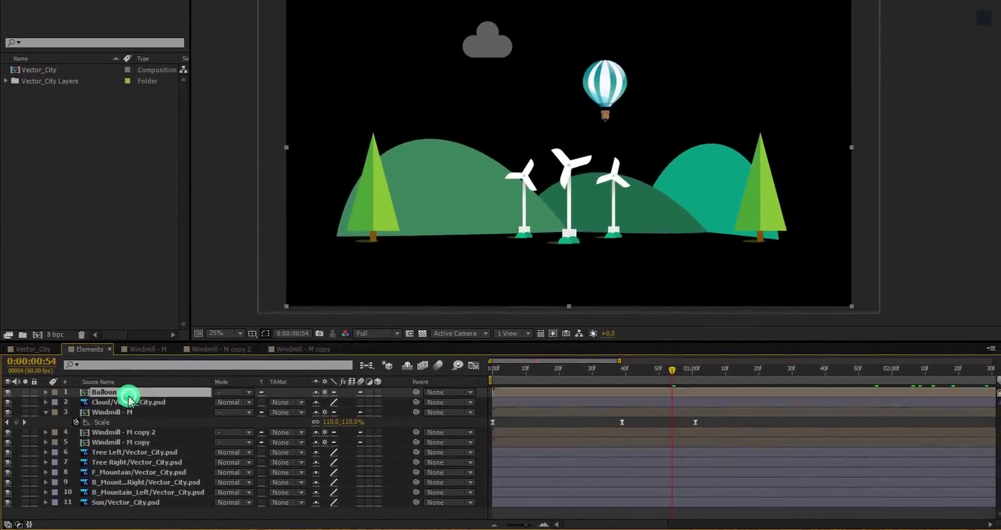
{"action": "left_click_drag", "start_coordinate": [678, 373], "coordinate": [758, 374]}
{"action": "left_click", "coordinate": [130, 407]}
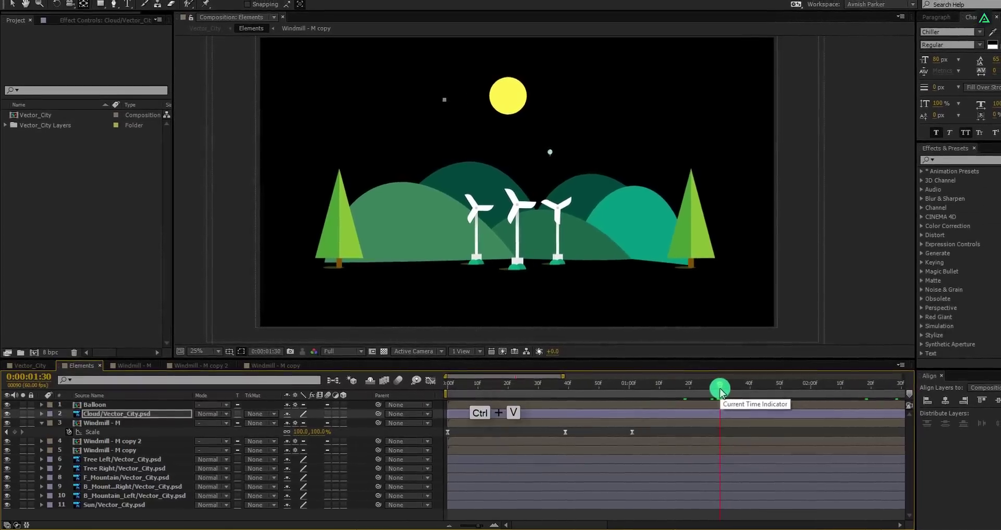
{"action": "left_click", "coordinate": [112, 442]}
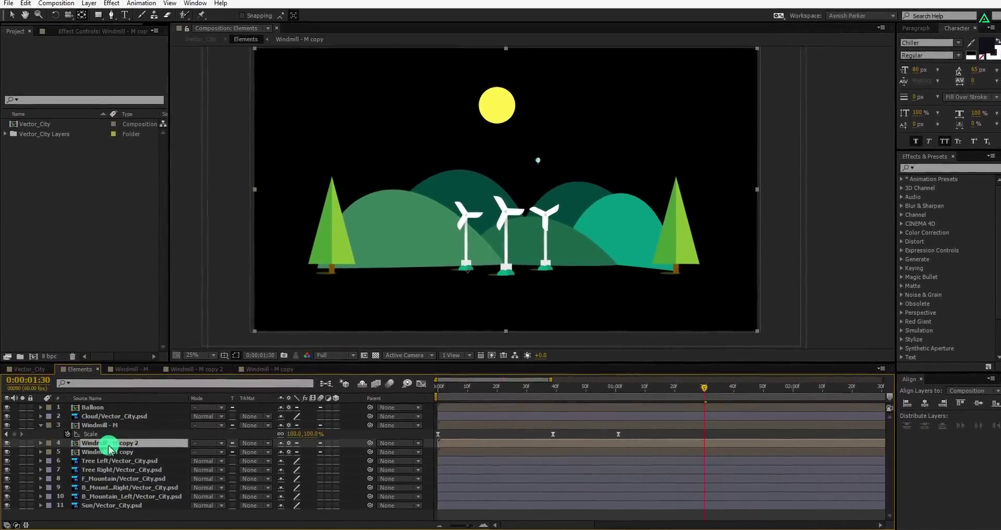
{"action": "key", "text": "ctrl+v"}
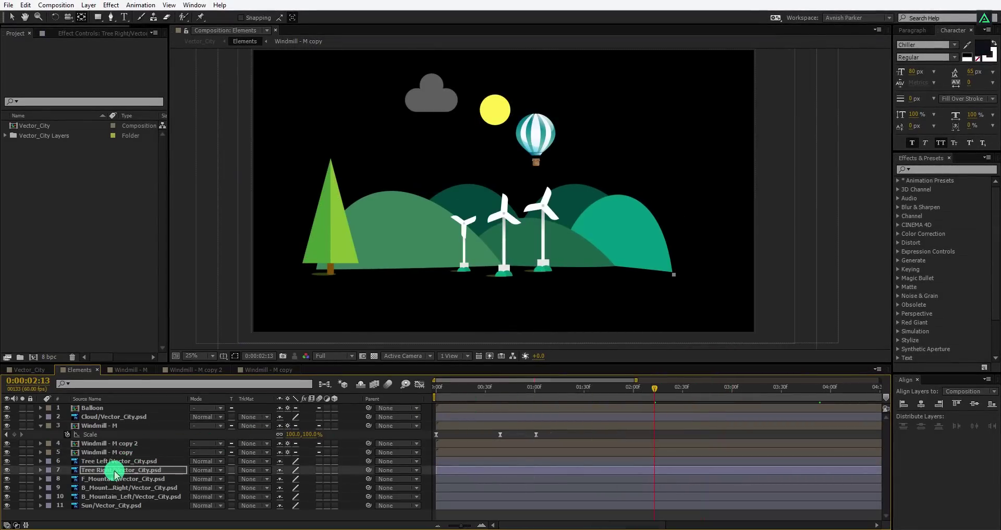
Set a starting Position keyframe for the Balloon at 1:00
{"action": "left_click", "coordinate": [91, 409]}
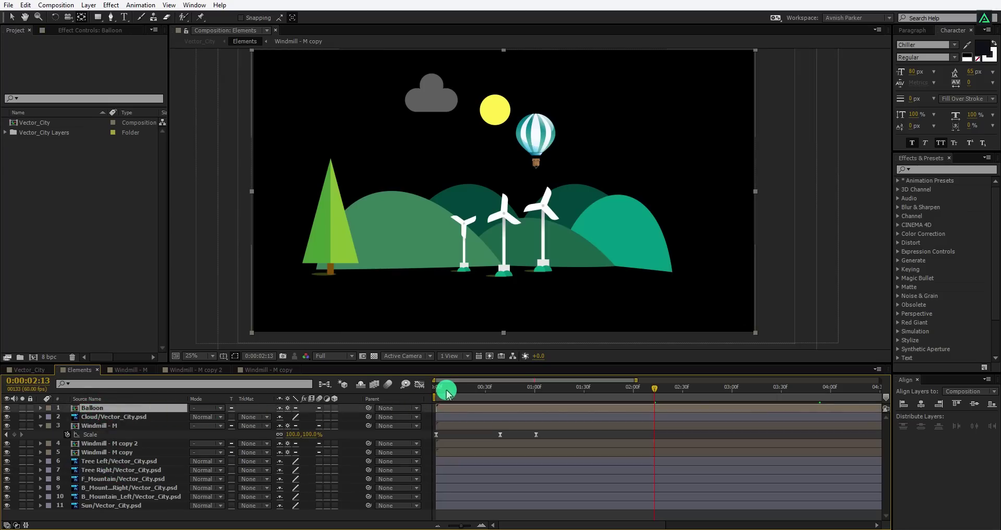
{"action": "left_click_drag", "start_coordinate": [447, 393], "coordinate": [588, 401]}
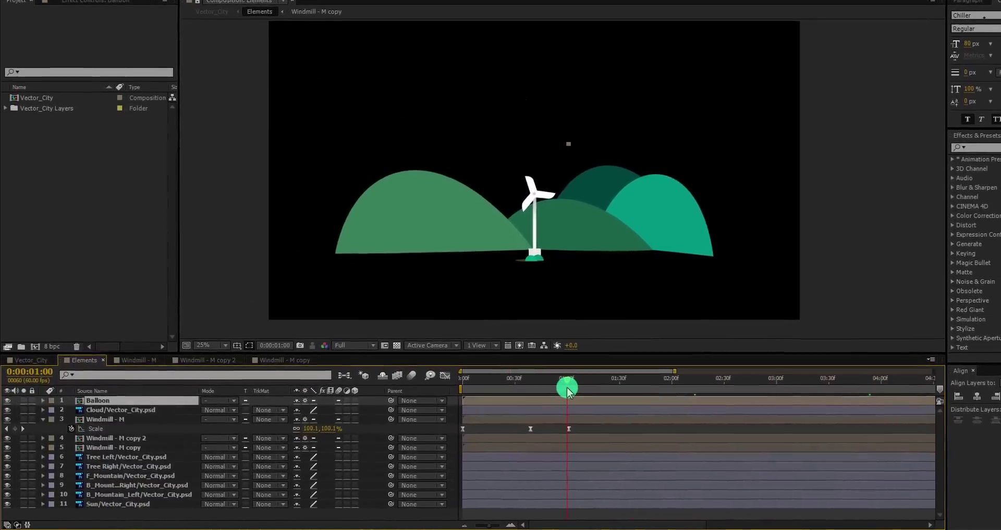
{"action": "left_click_drag", "start_coordinate": [534, 397], "coordinate": [545, 397]}
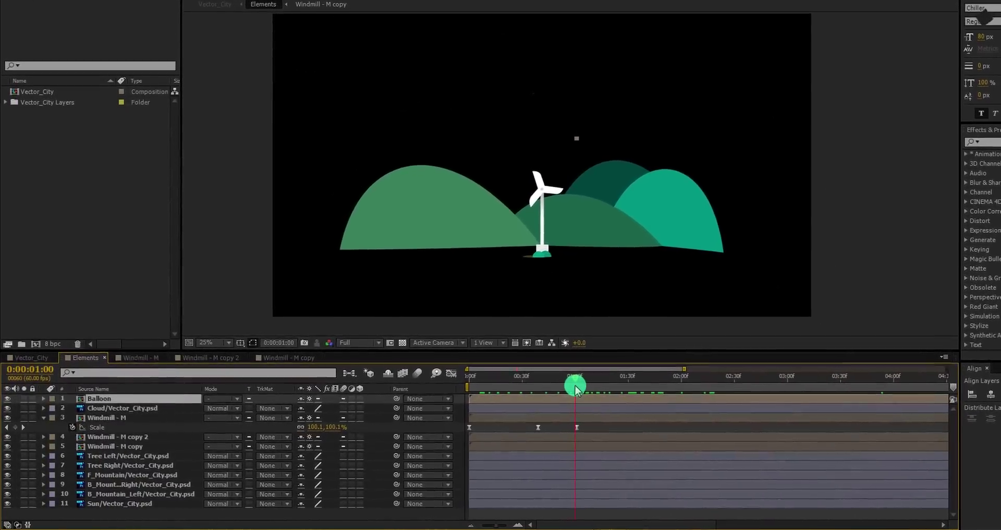
{"action": "key", "text": "p"}
{"action": "left_click", "coordinate": [68, 407]}
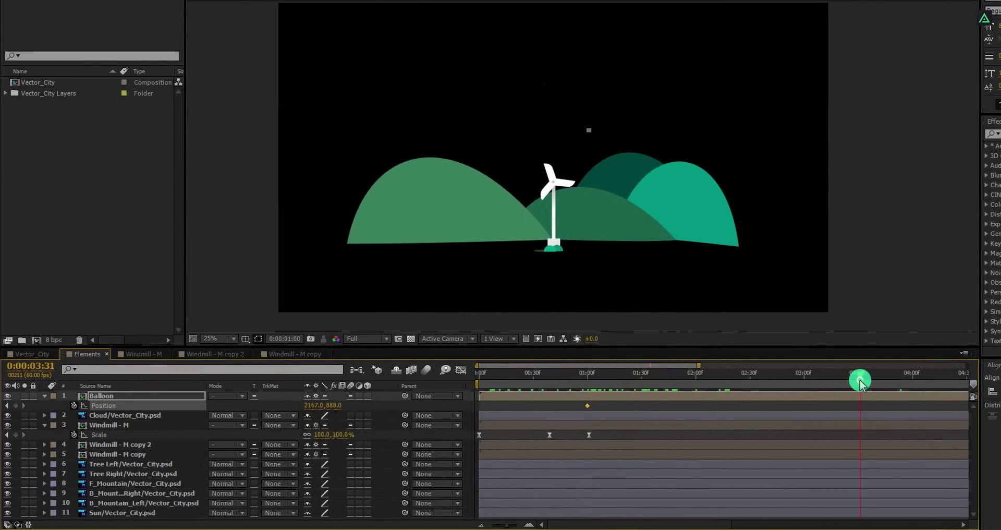
At 7 seconds, drag the balloon up and right to end at 2715,716
{"action": "left_click_drag", "start_coordinate": [860, 382], "coordinate": [913, 379]}
{"action": "key", "text": "="}
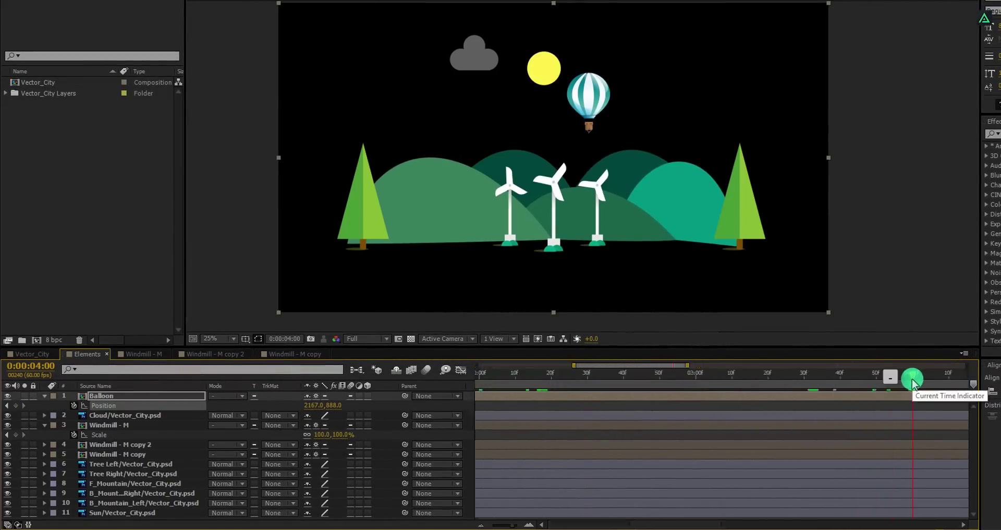
{"action": "key", "text": "="}
{"action": "key", "text": "minus"}
{"action": "key", "text": "minus"}
{"action": "key", "text": "minus"}
{"action": "key", "text": "minus"}
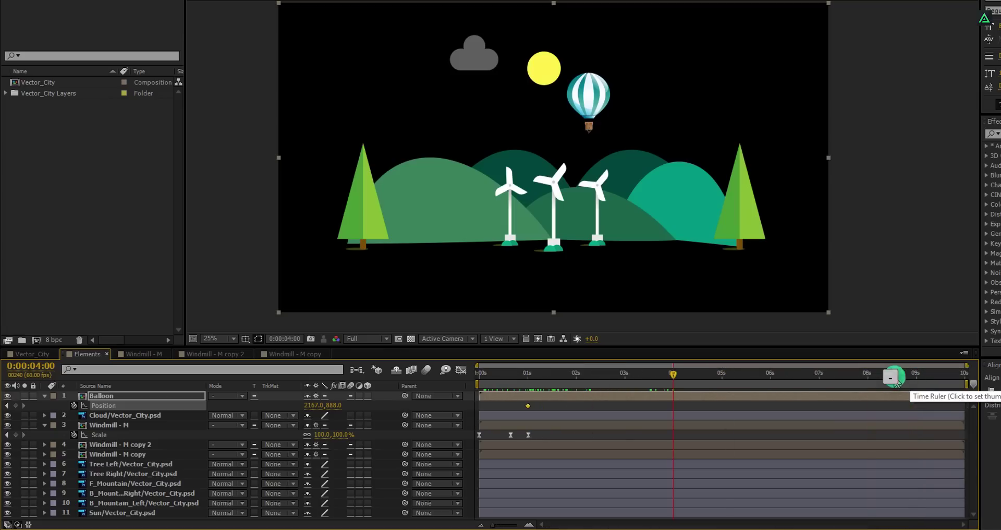
{"action": "left_click", "coordinate": [819, 374]}
{"action": "key", "text": "v"}
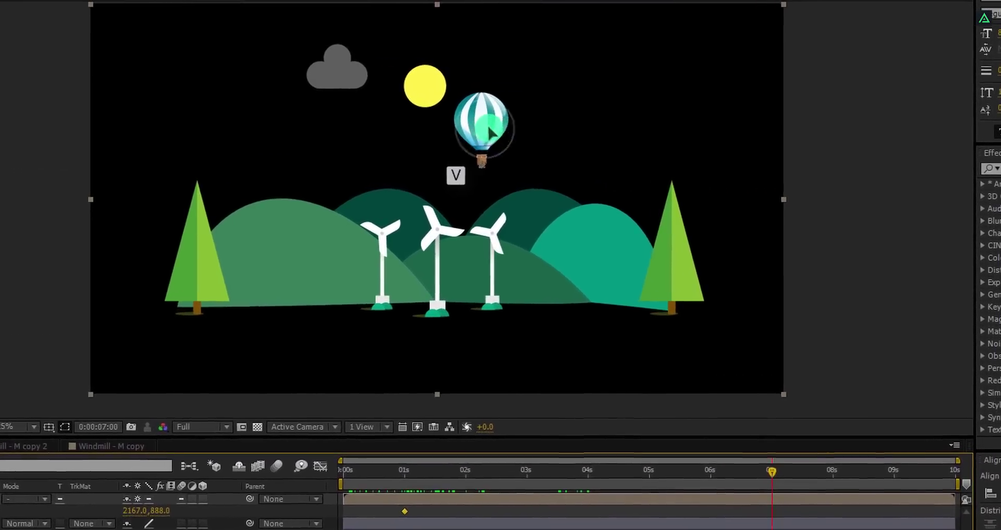
{"action": "left_click_drag", "start_coordinate": [523, 119], "coordinate": [584, 103]}
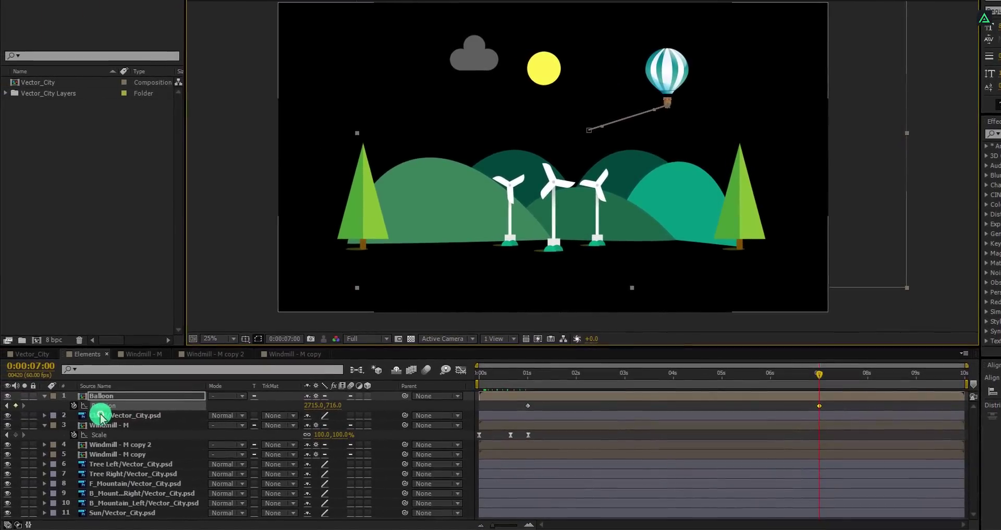
Key the Cloud's Position at 7 seconds, moving it right to 1652,456
{"action": "left_click", "coordinate": [100, 415]}
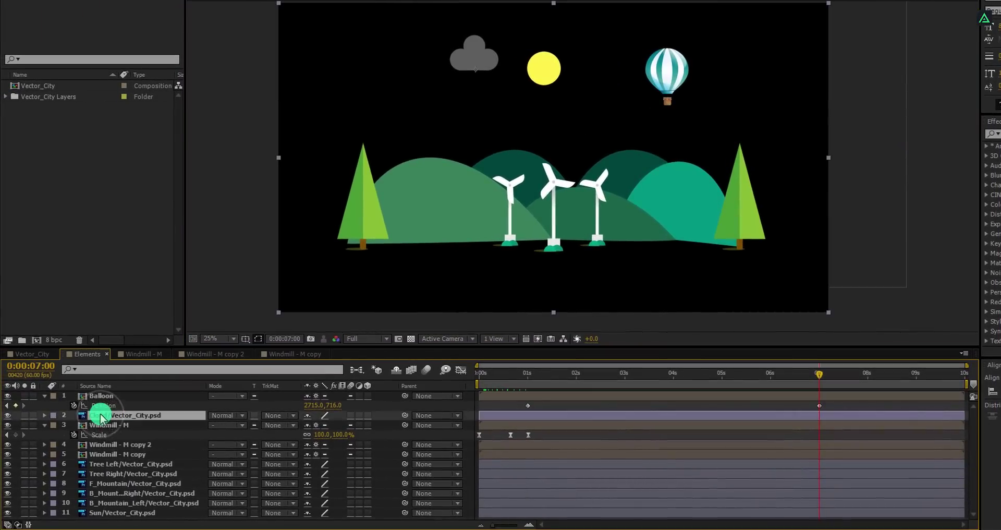
{"action": "key", "text": "p"}
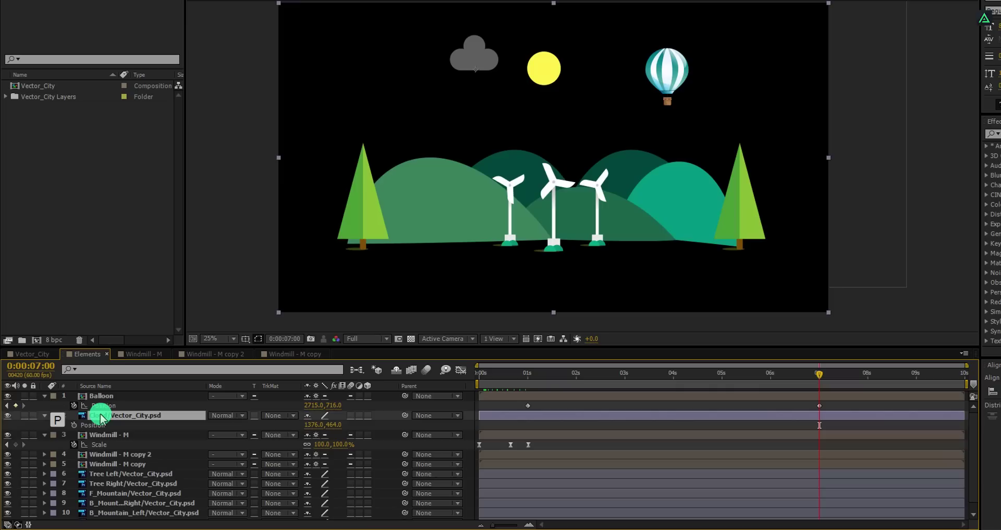
{"action": "left_click", "coordinate": [73, 425]}
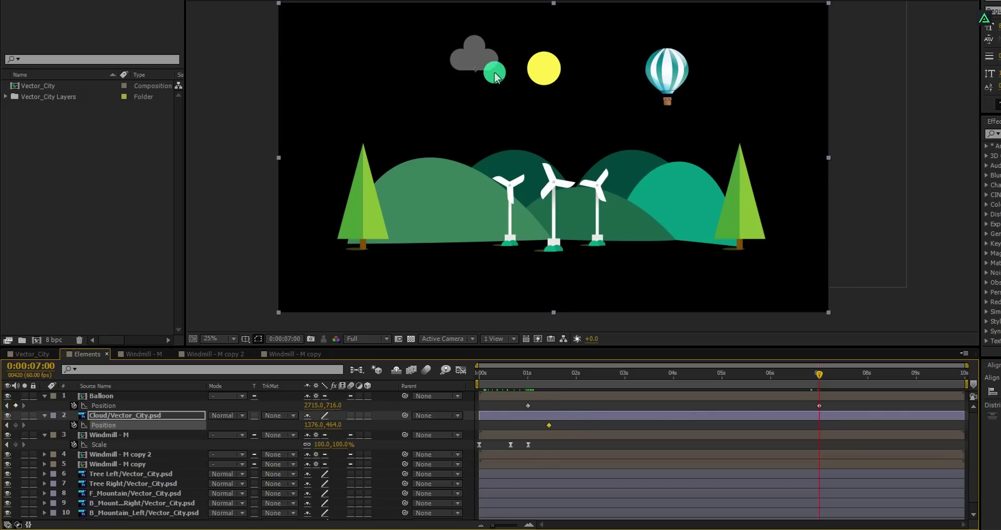
{"action": "left_click_drag", "start_coordinate": [495, 77], "coordinate": [532, 78]}
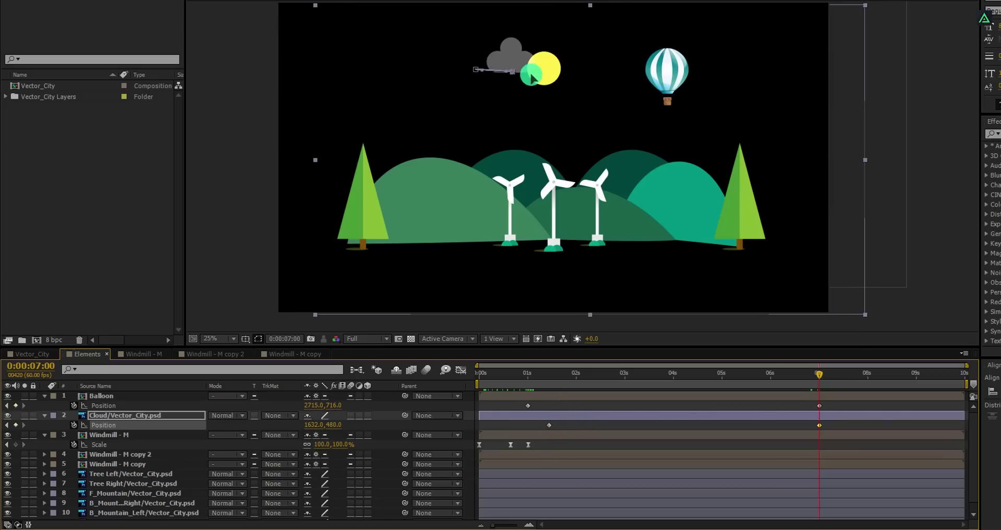
{"action": "key", "text": "shift+Right"}
{"action": "key", "text": "shift+Right"}
{"action": "key", "text": "shift+Up"}
{"action": "key", "text": "shift+Up"}
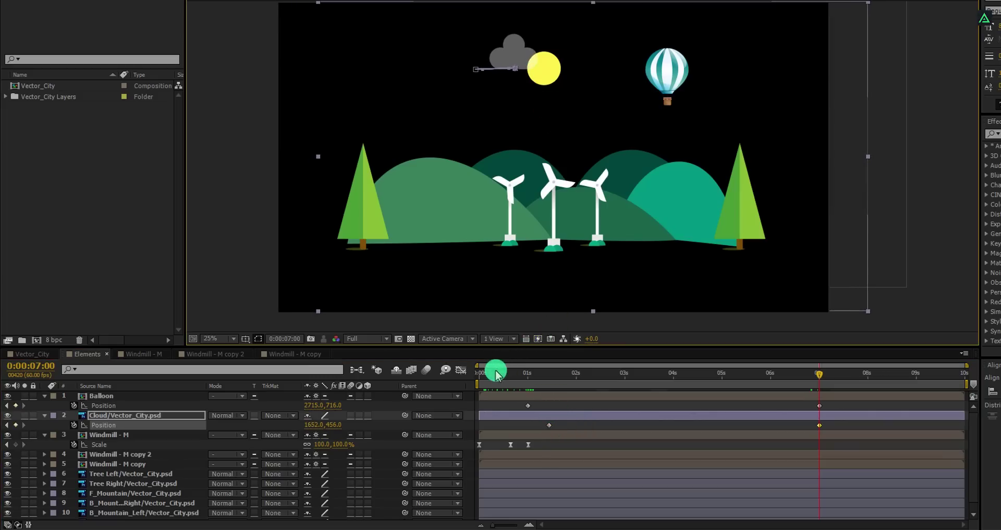
Apply Easy Ease to all Balloon and Cloud Position keyframes
{"action": "left_click_drag", "start_coordinate": [495, 372], "coordinate": [736, 387]}
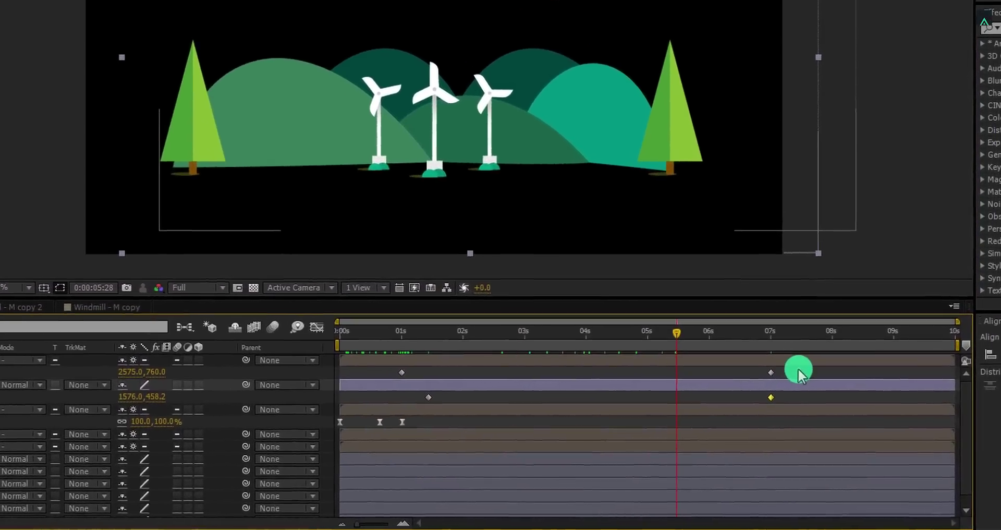
{"action": "left_click_drag", "start_coordinate": [798, 371], "coordinate": [393, 404]}
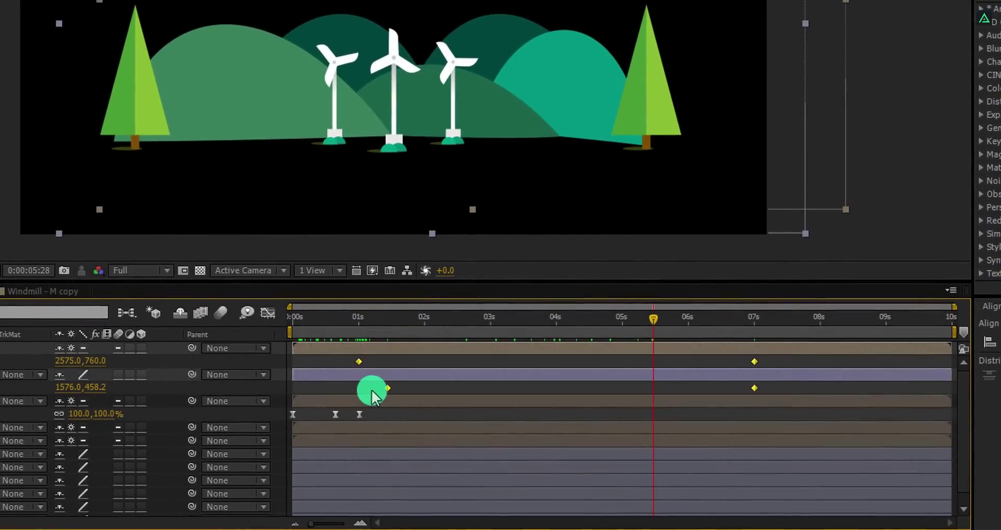
{"action": "right_click", "coordinate": [386, 387]}
{"action": "mouse_move", "coordinate": [490, 380]}
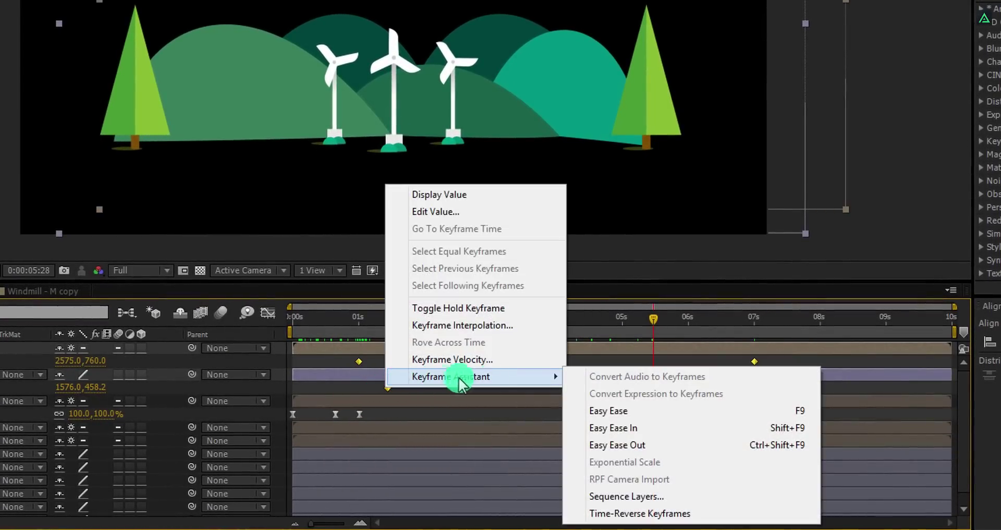
{"action": "left_click", "coordinate": [659, 410]}
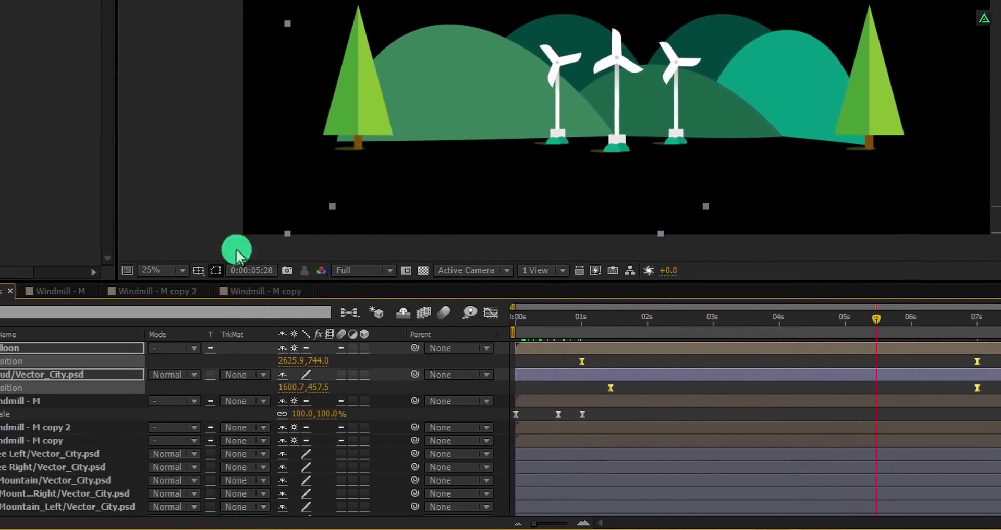
Show the Vector_City composition and RAM-preview the windmills, trees, sun, cloud and balloon animation
{"action": "left_click", "coordinate": [56, 291]}
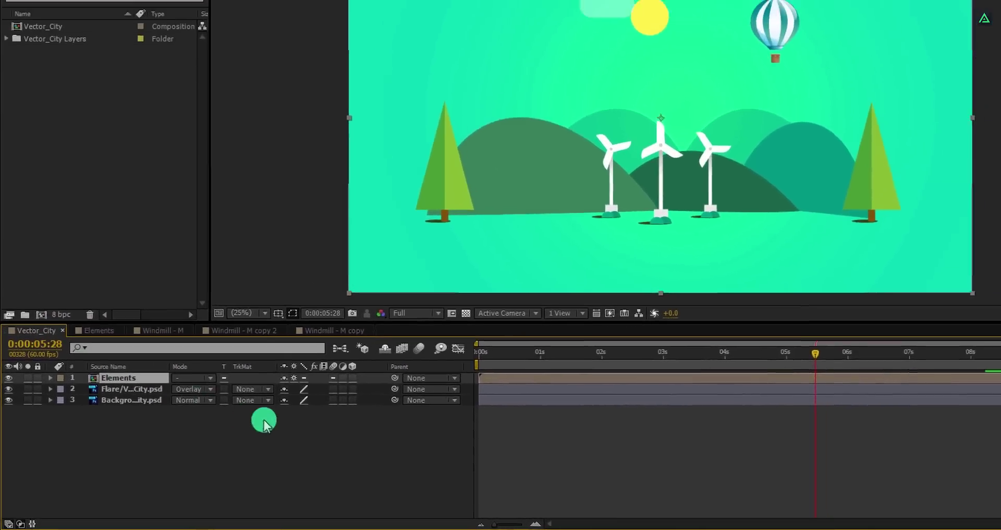
{"action": "key", "text": "KP_0"}
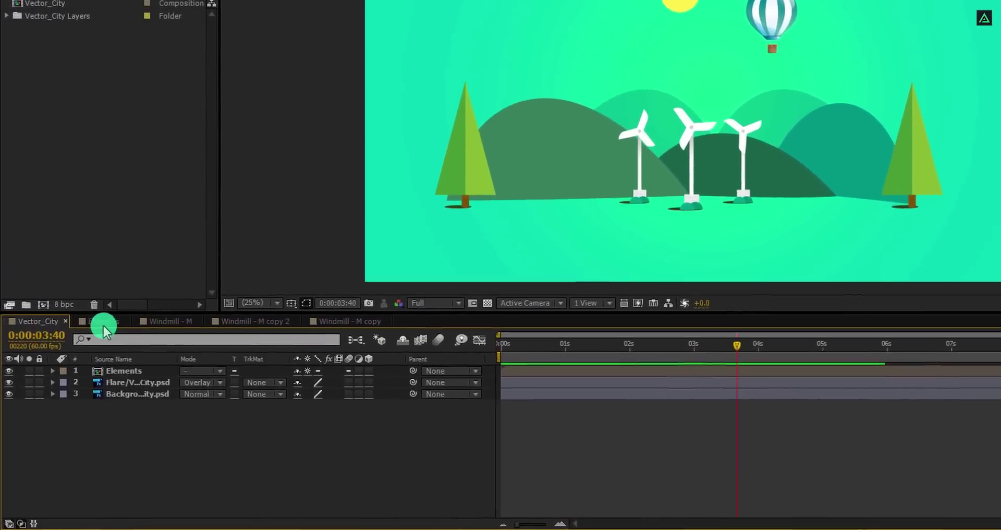
In Elements, reveal all layers' Scale keyframes and drag one layer's pop-in earlier
{"action": "left_click", "coordinate": [90, 348]}
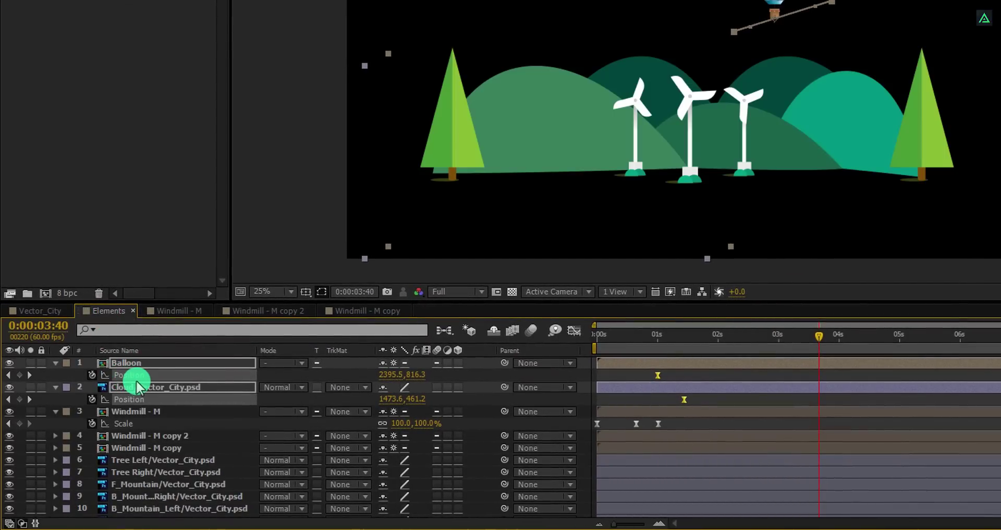
{"action": "key", "text": "ctrl+a"}
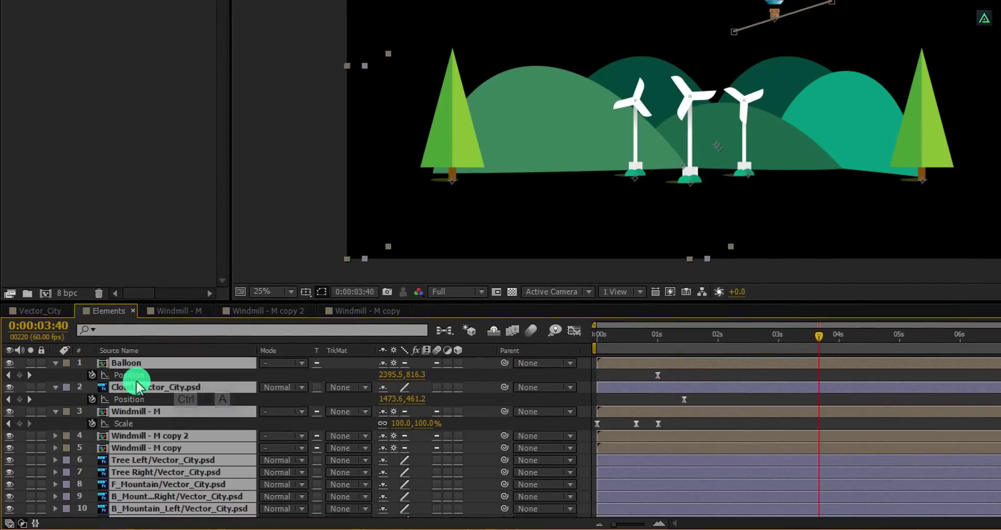
{"action": "key", "text": "s"}
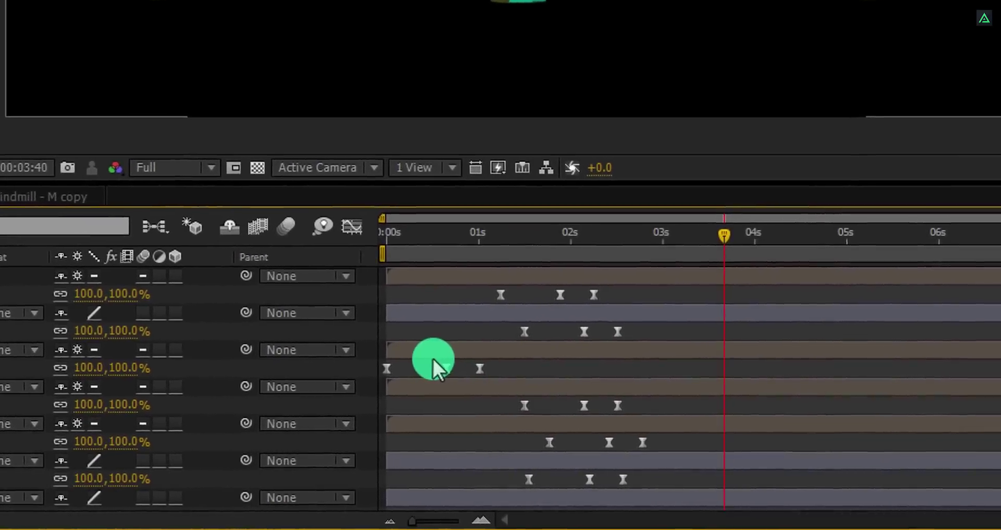
{"action": "scroll", "coordinate": [534, 346], "scroll_direction": "down", "scroll_amount": 3}
{"action": "left_click", "coordinate": [546, 334]}
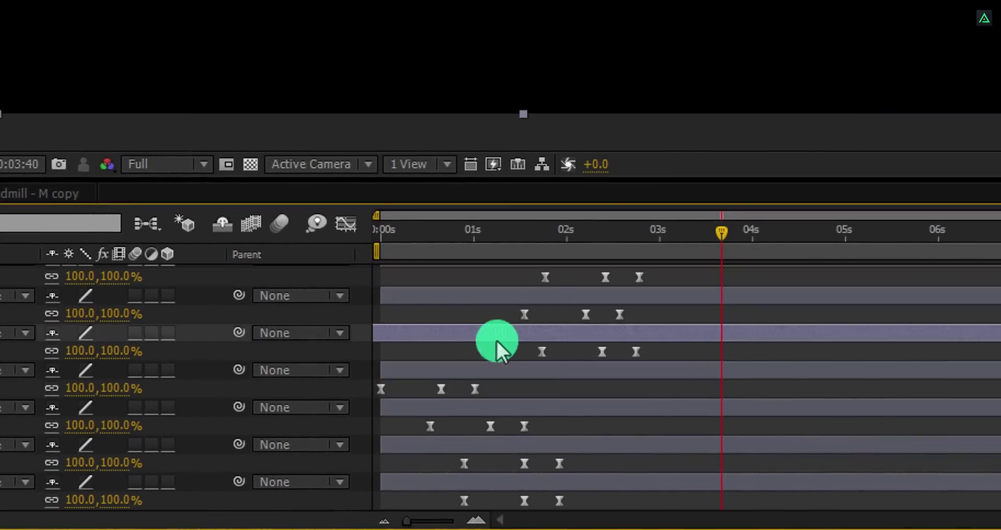
{"action": "left_click", "coordinate": [552, 302]}
{"action": "left_click_drag", "start_coordinate": [551, 304], "coordinate": [498, 279]}
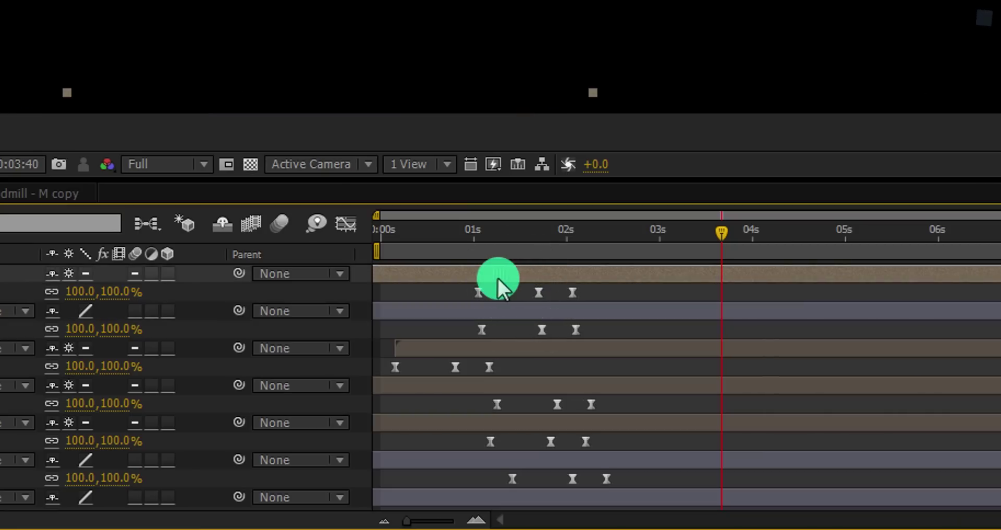
{"action": "scroll", "coordinate": [521, 334], "scroll_direction": "down", "scroll_amount": 5}
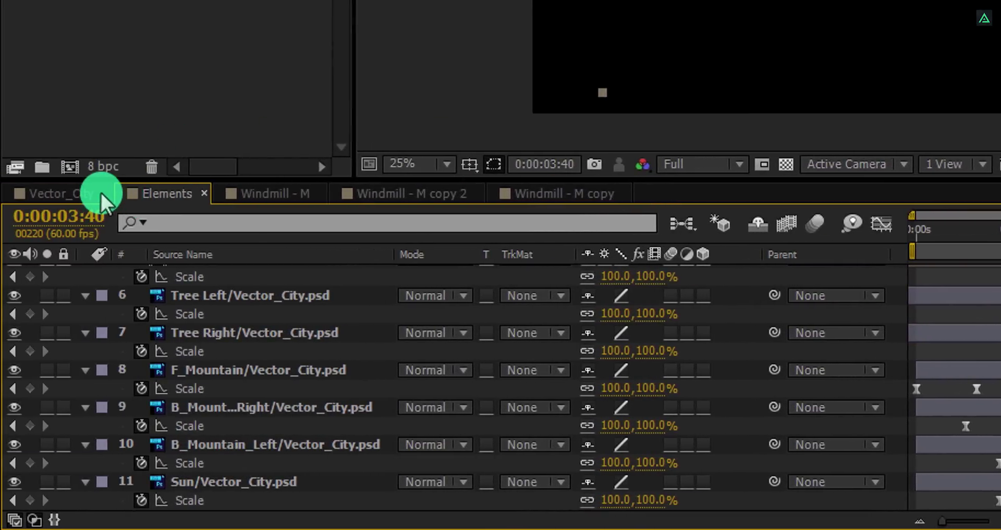
Switch to Vector_City and RAM-preview the finished landscape animation
{"action": "left_click", "coordinate": [101, 197]}
{"action": "key", "text": "KP_0"}
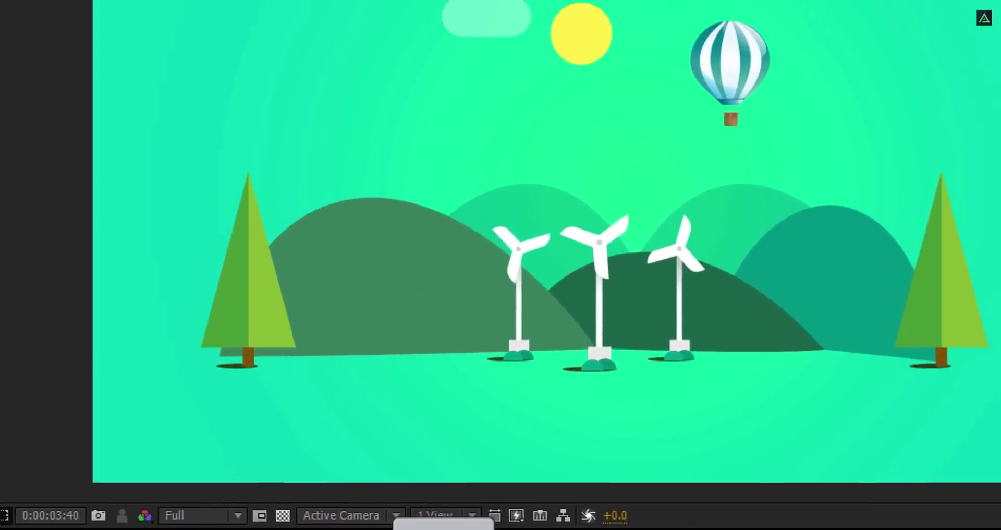